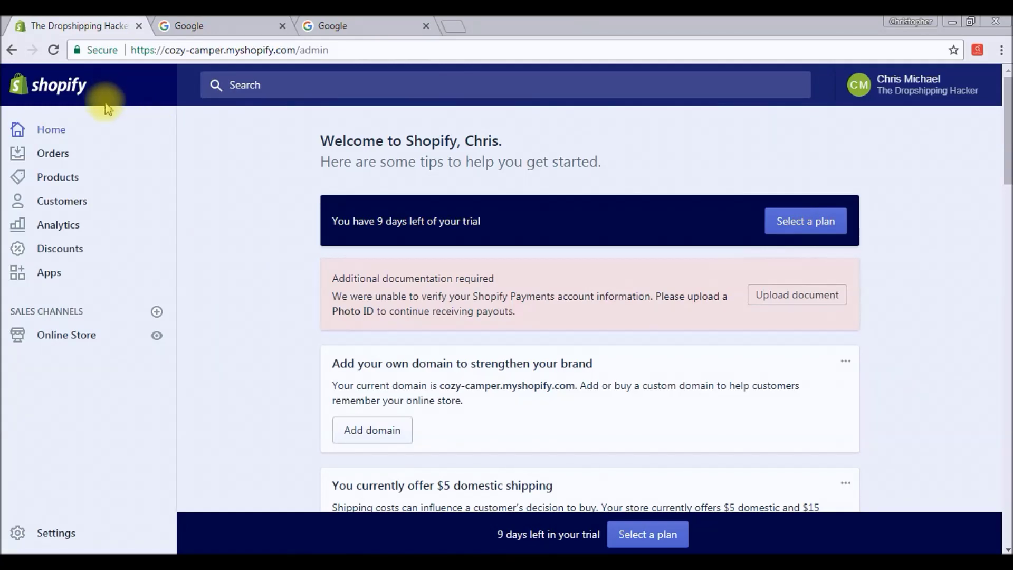
Step: Visit the Shopify App Store from the store's Apps page, search for "oberlo" and open the Oberlo listing
{"action": "left_click", "coordinate": [53, 277]}
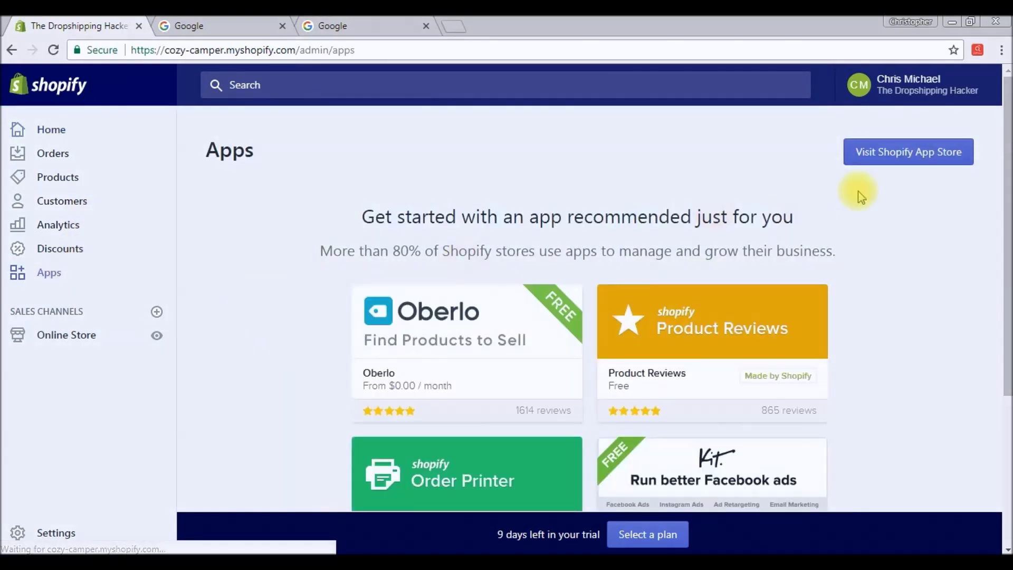
{"action": "left_click", "coordinate": [901, 161]}
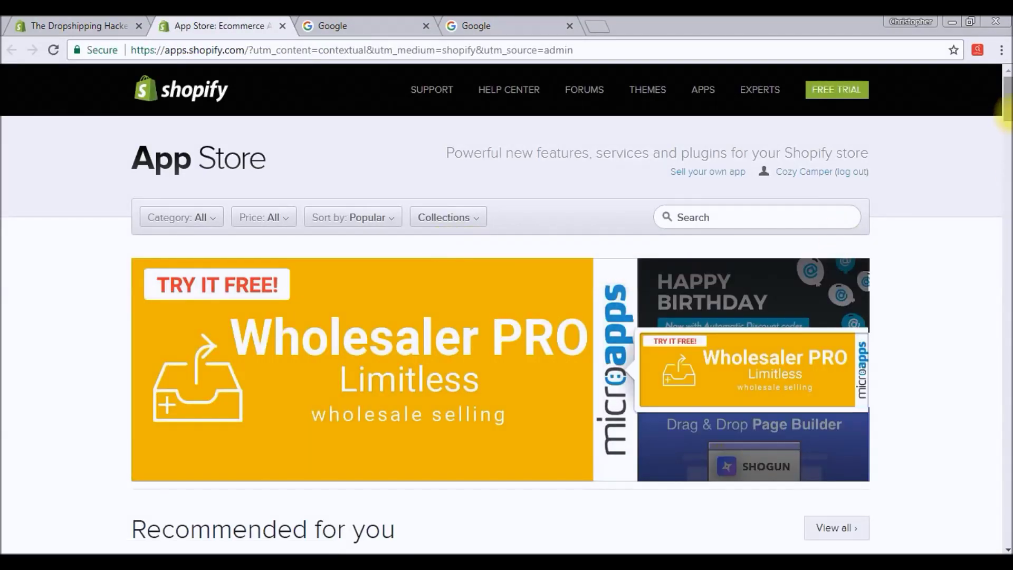
{"action": "mouse_move", "coordinate": [1006, 112]}
{"action": "left_mouse_down"}
{"action": "mouse_move", "coordinate": [1006, 171]}
{"action": "mouse_move", "coordinate": [1006, 106]}
{"action": "left_mouse_up"}
{"action": "left_click", "coordinate": [796, 215]}
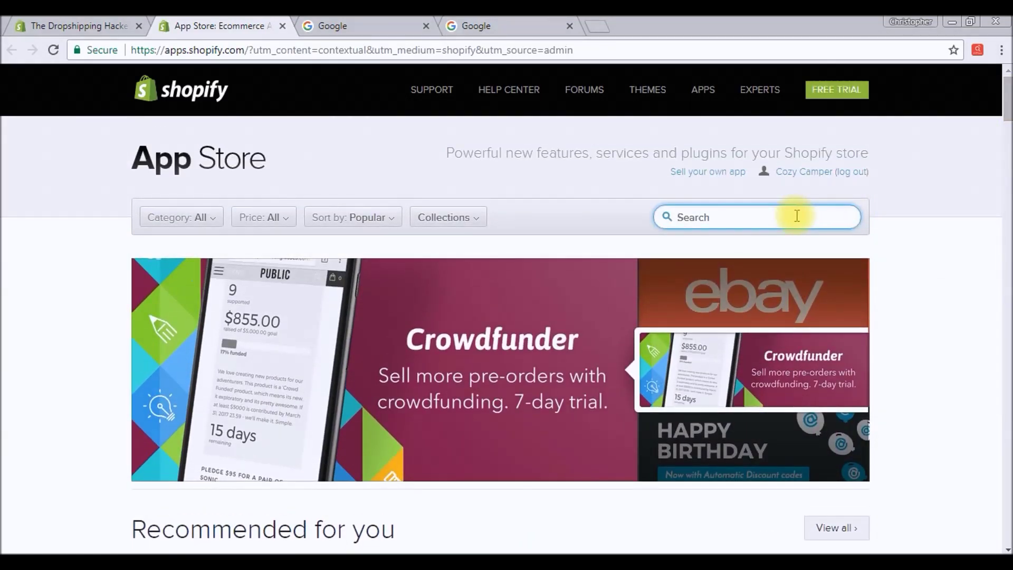
{"action": "type", "text": "oberlo"}
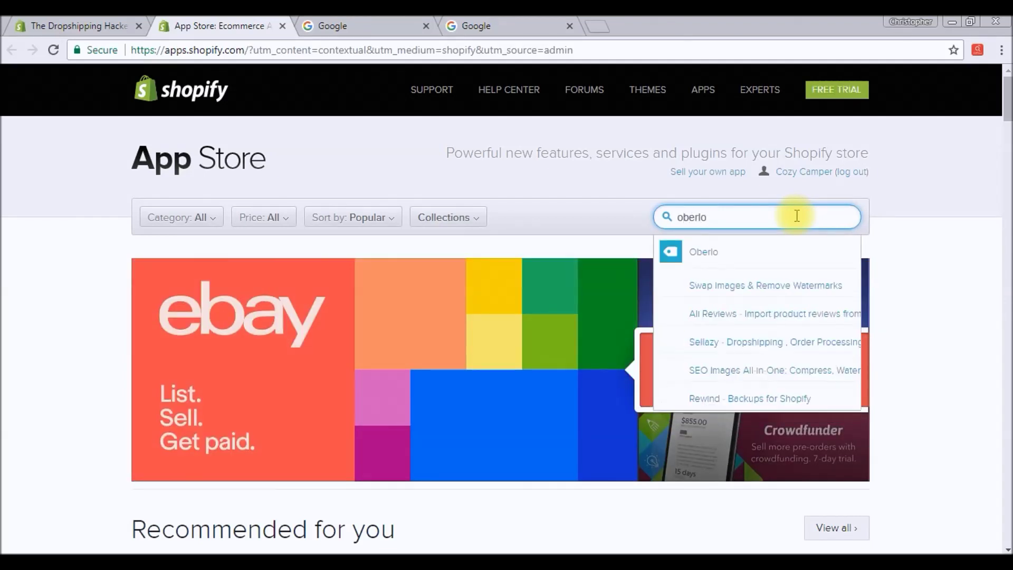
{"action": "left_click", "coordinate": [702, 253]}
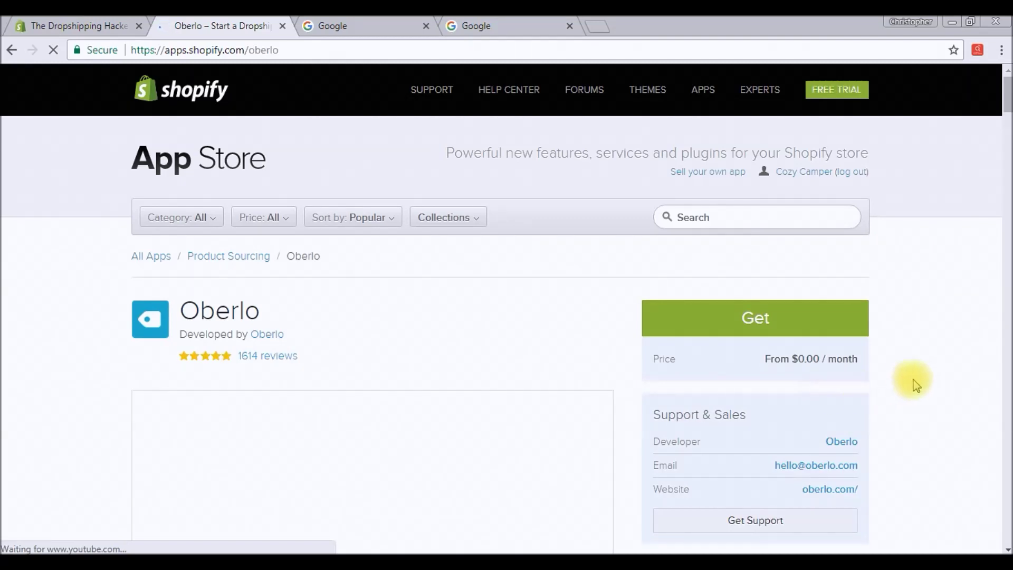
Step: Review the Oberlo listing, install the app on the store, and reload the Shopify admin's Apps page
{"action": "scroll", "coordinate": [915, 383], "scroll_direction": "down", "scroll_amount": 1}
{"action": "scroll", "coordinate": [915, 383], "scroll_direction": "down", "scroll_amount": 5}
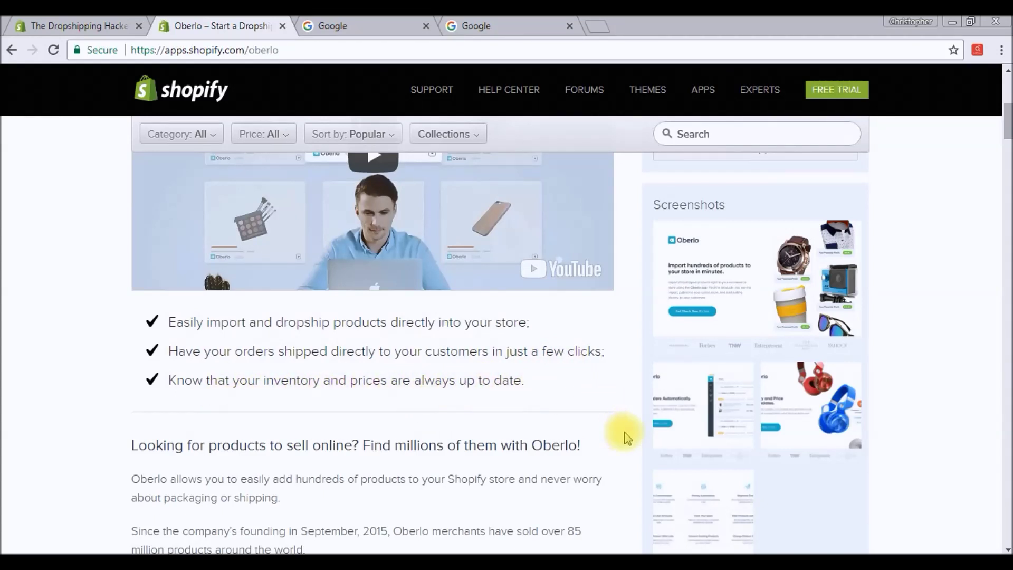
{"action": "scroll", "coordinate": [626, 437], "scroll_direction": "up", "scroll_amount": 1}
{"action": "scroll", "coordinate": [626, 437], "scroll_direction": "up", "scroll_amount": 5}
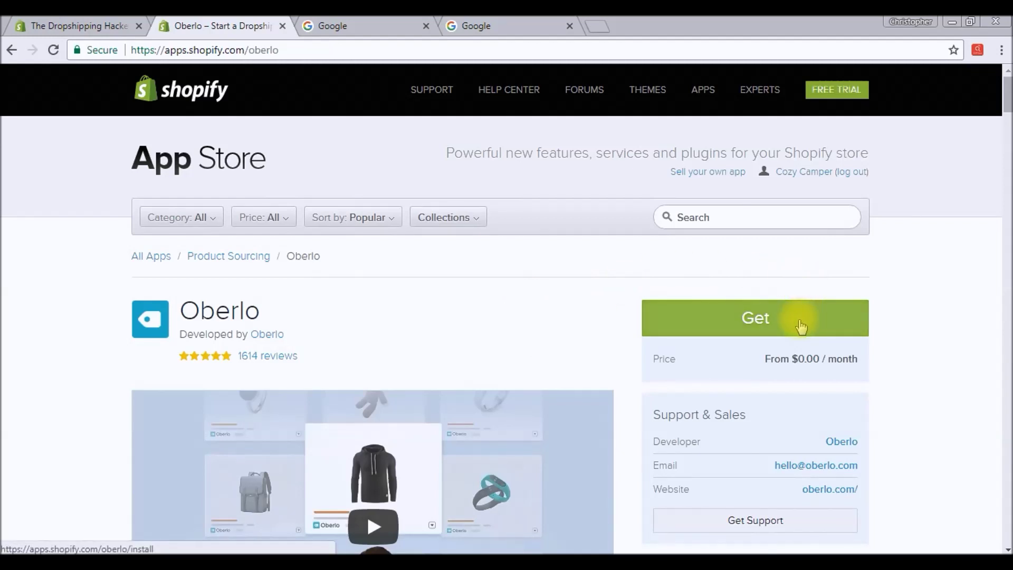
{"action": "left_click", "coordinate": [768, 330]}
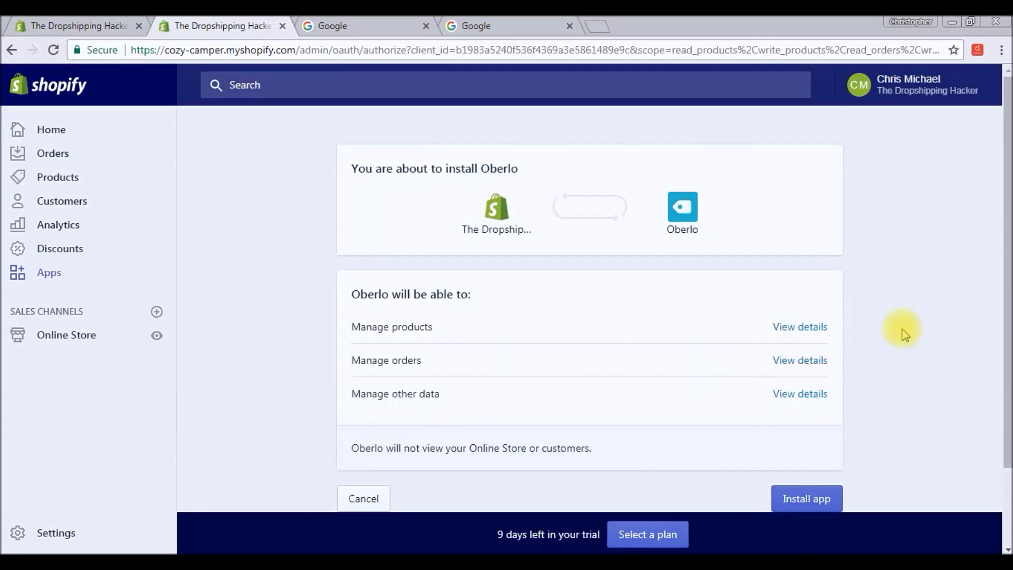
{"action": "scroll", "coordinate": [905, 321], "scroll_direction": "down", "scroll_amount": 2}
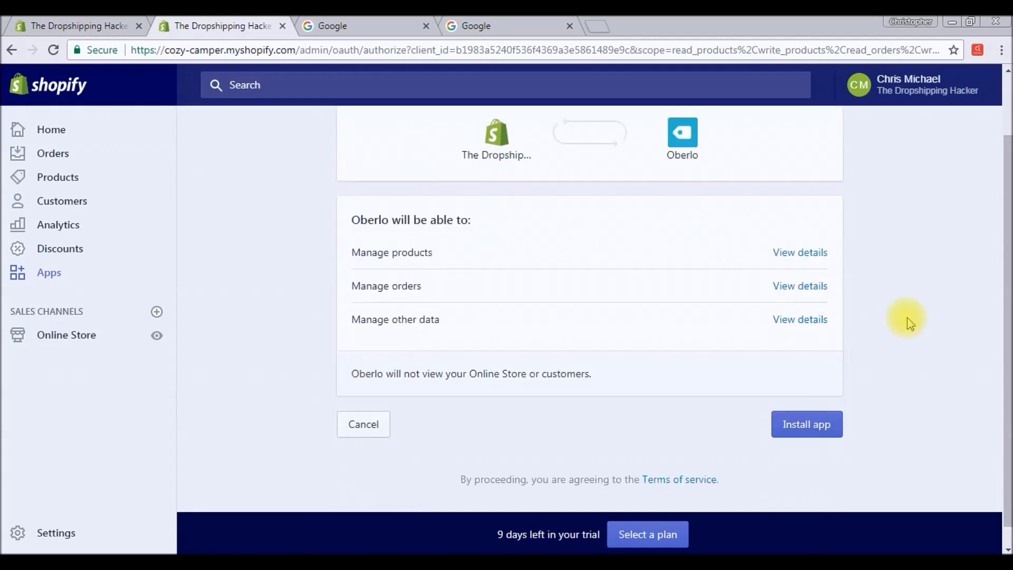
{"action": "left_click", "coordinate": [815, 428]}
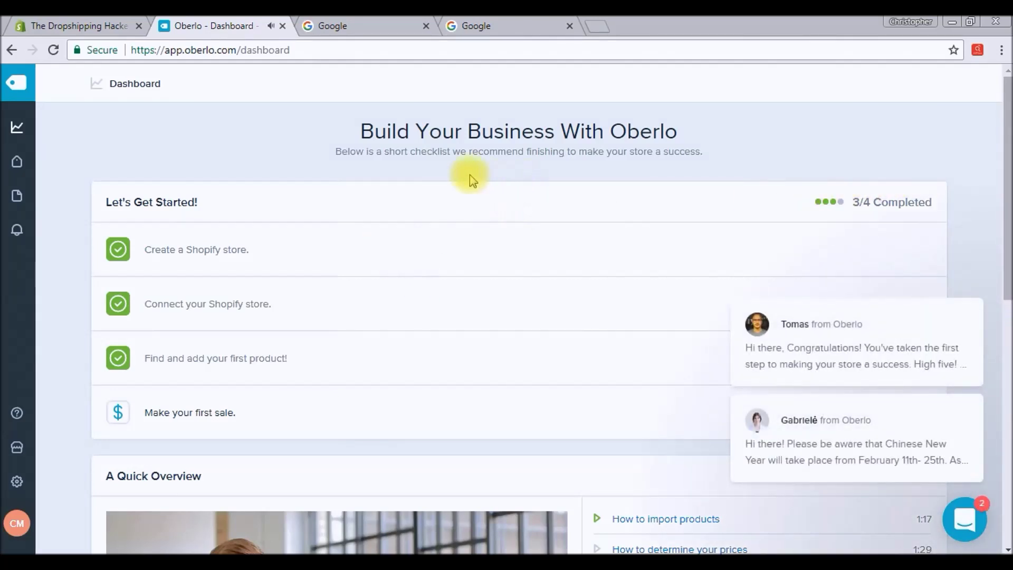
{"action": "left_click", "coordinate": [53, 25]}
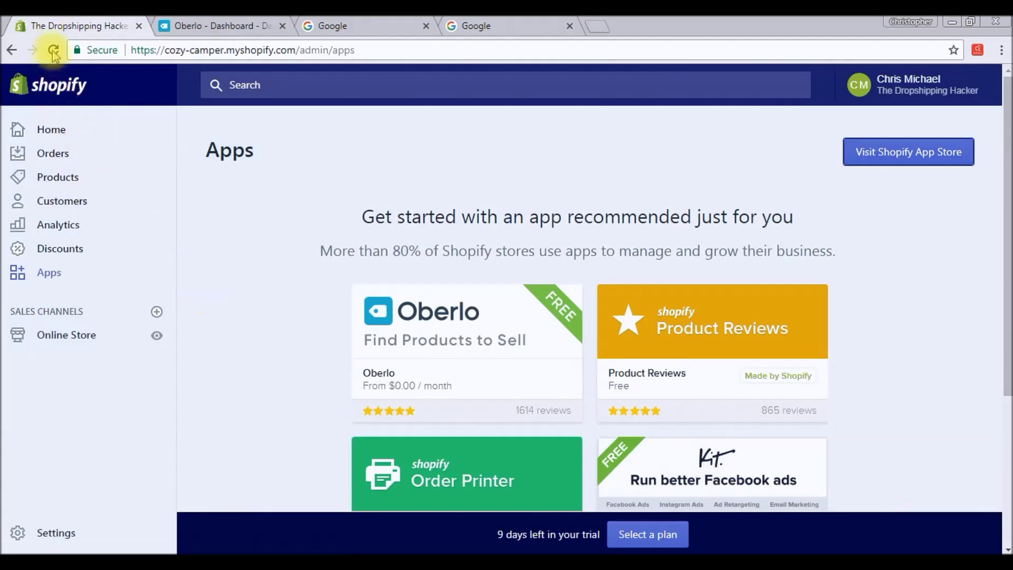
{"action": "left_click", "coordinate": [54, 50]}
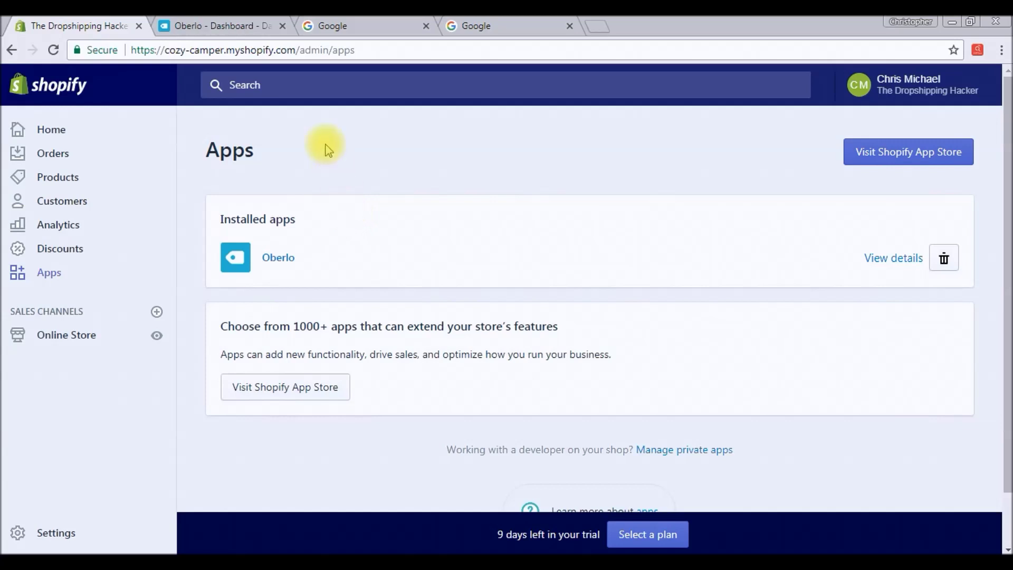
Step: Search Google for "oberlo chrome extension" and add the Oberlo - Aliexpress.com Product Importer extension to Chrome
{"action": "left_click", "coordinate": [339, 27]}
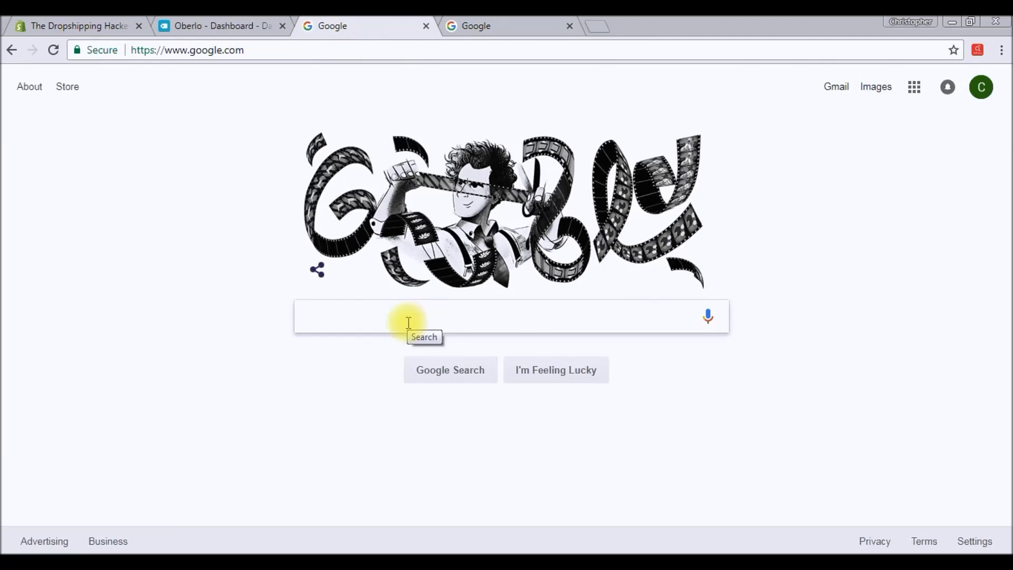
{"action": "type", "text": "oberl"}
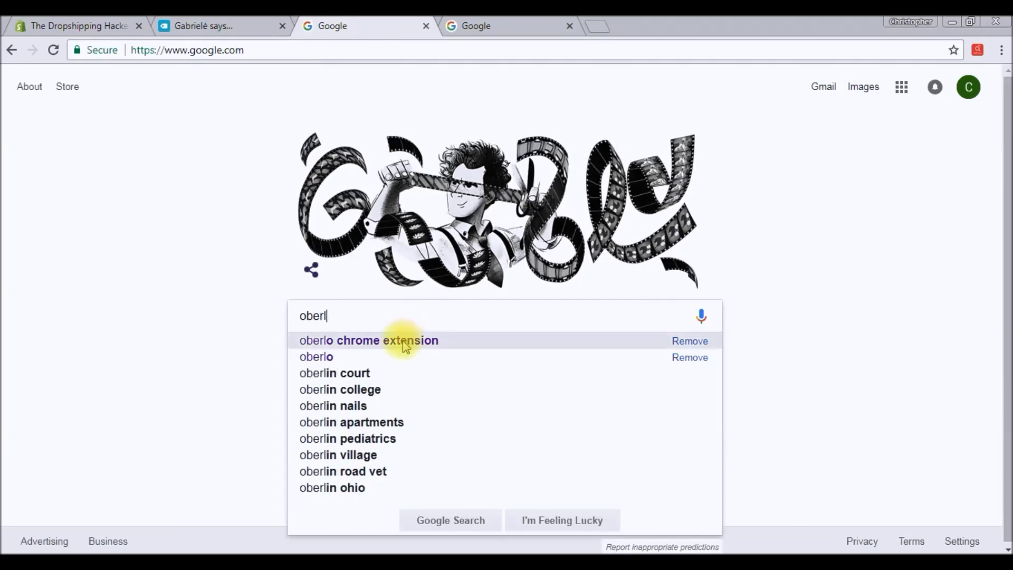
{"action": "left_click", "coordinate": [402, 342]}
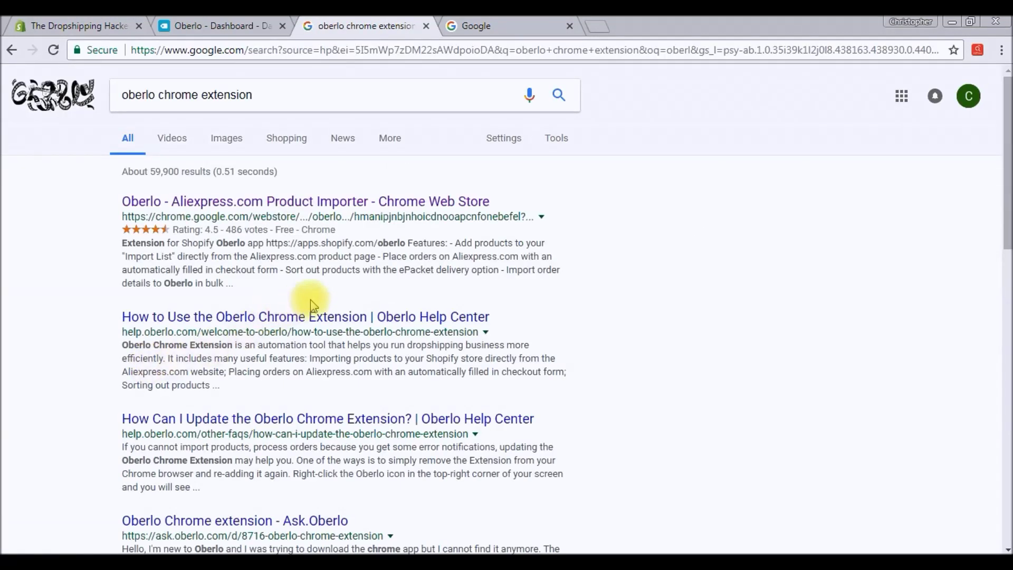
{"action": "left_click", "coordinate": [430, 211]}
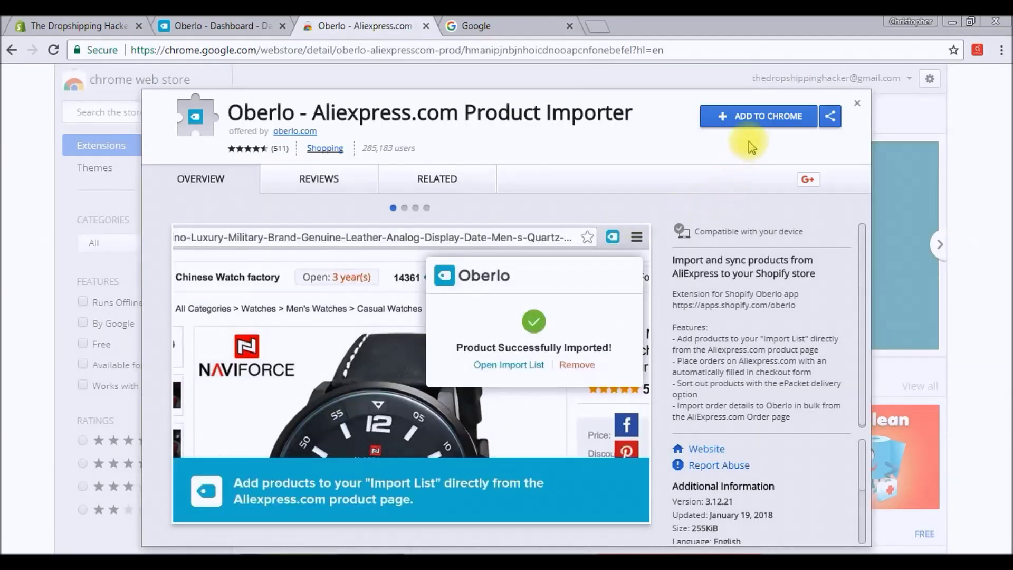
{"action": "left_click", "coordinate": [761, 120]}
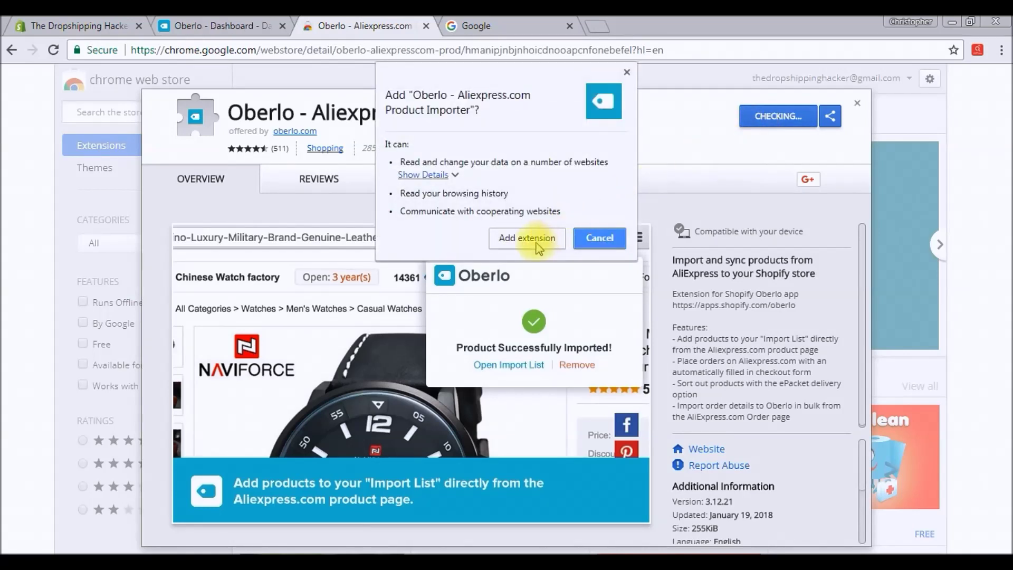
{"action": "left_click", "coordinate": [536, 238]}
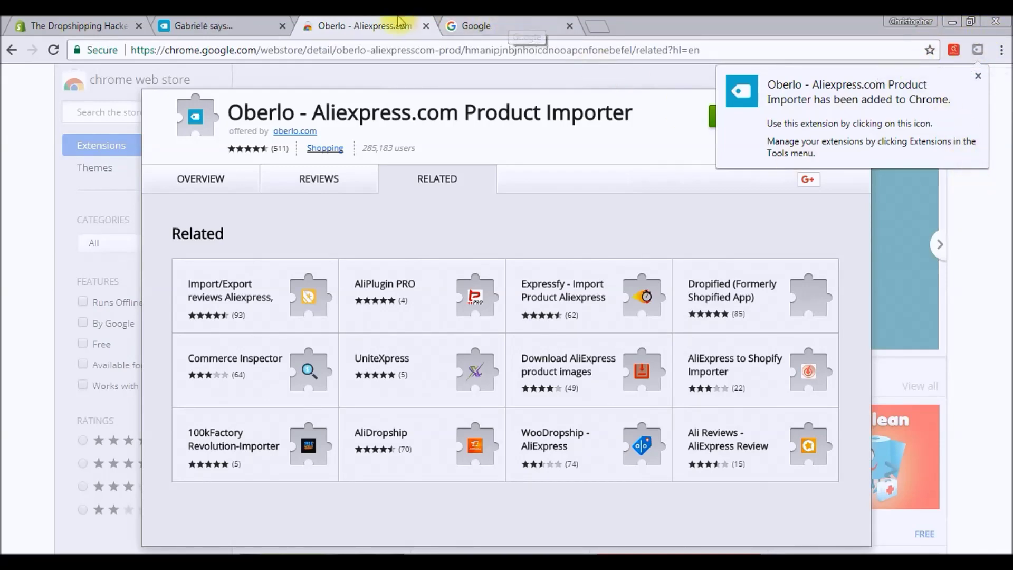
Step: Search Google for "aliexpress" in the other Google page and open the AliExpress.com website
{"action": "left_click", "coordinate": [499, 25]}
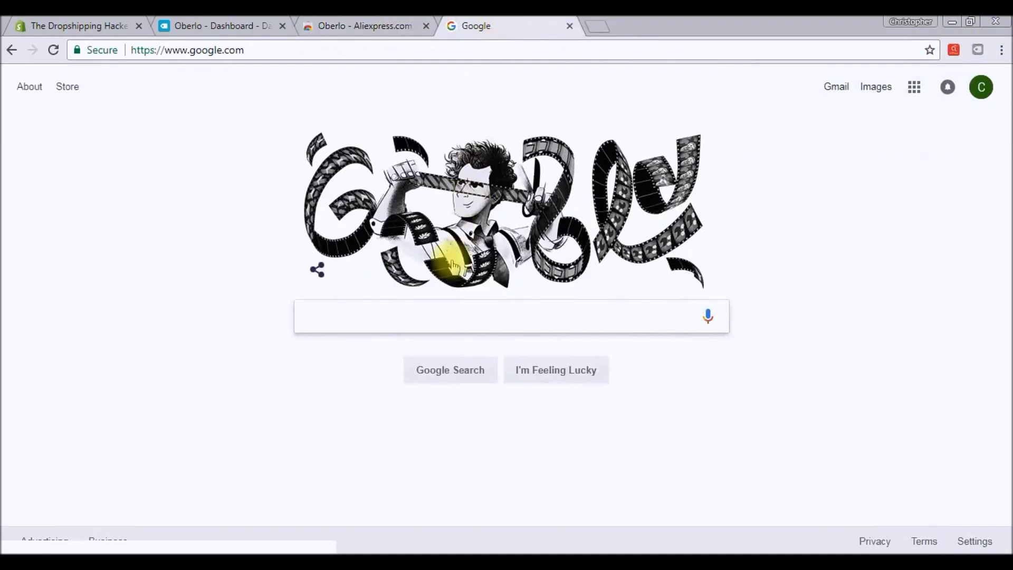
{"action": "left_click", "coordinate": [418, 313]}
{"action": "type", "text": "ali"}
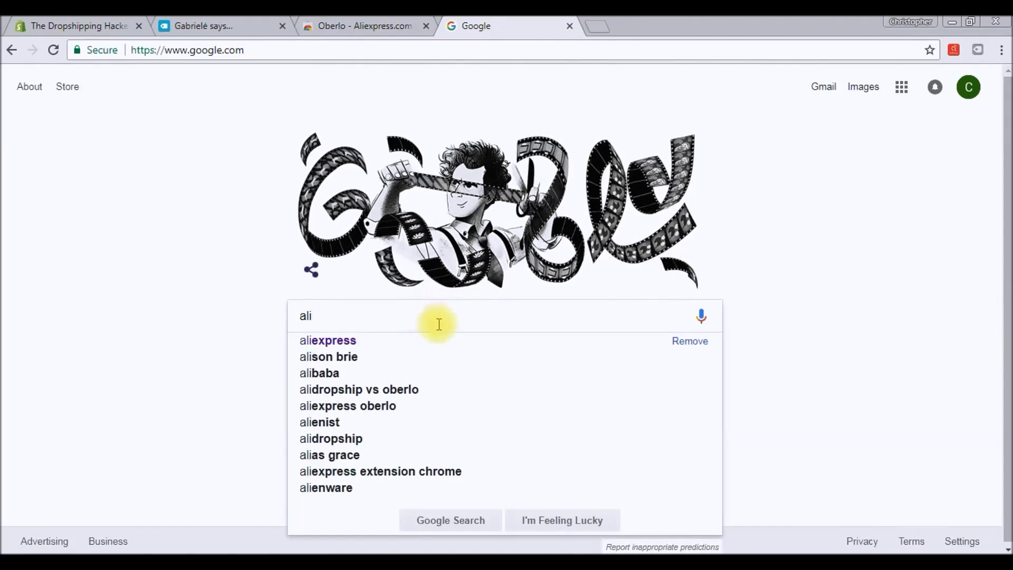
{"action": "left_click", "coordinate": [432, 340]}
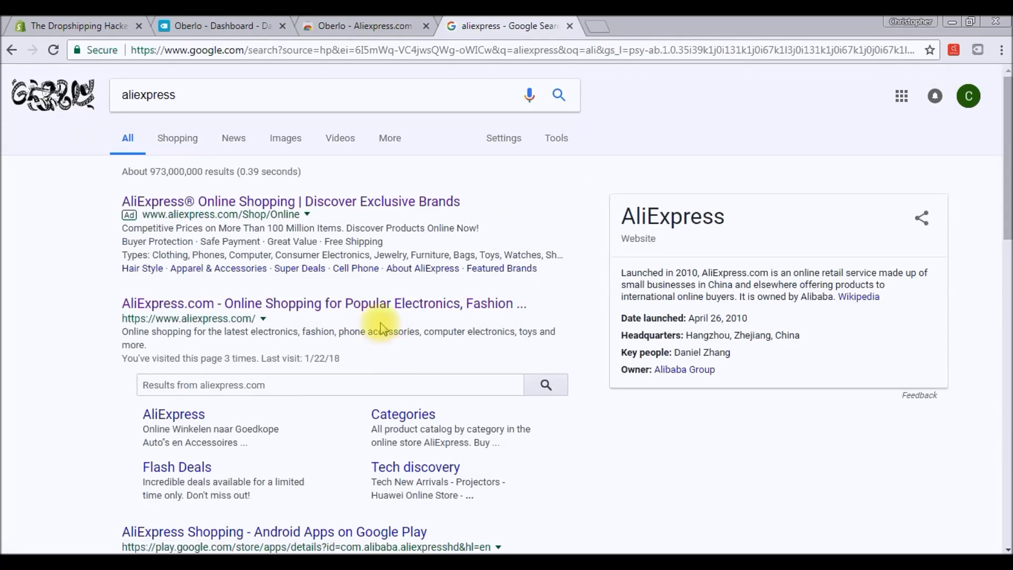
{"action": "left_click", "coordinate": [384, 306]}
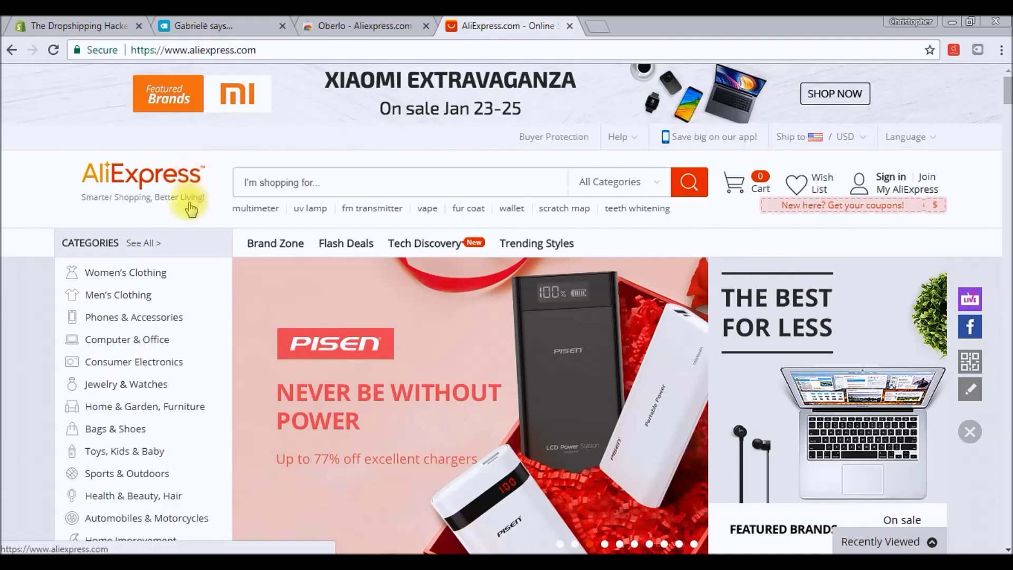
{"action": "scroll", "coordinate": [191, 209], "scroll_direction": "down", "scroll_amount": 1}
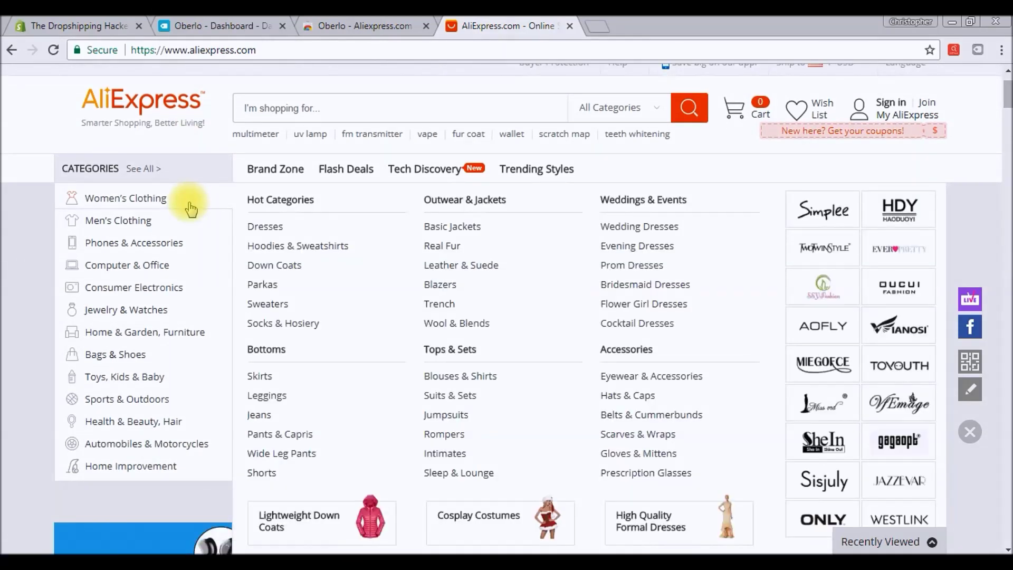
{"action": "scroll", "coordinate": [190, 206], "scroll_direction": "up", "scroll_amount": 1}
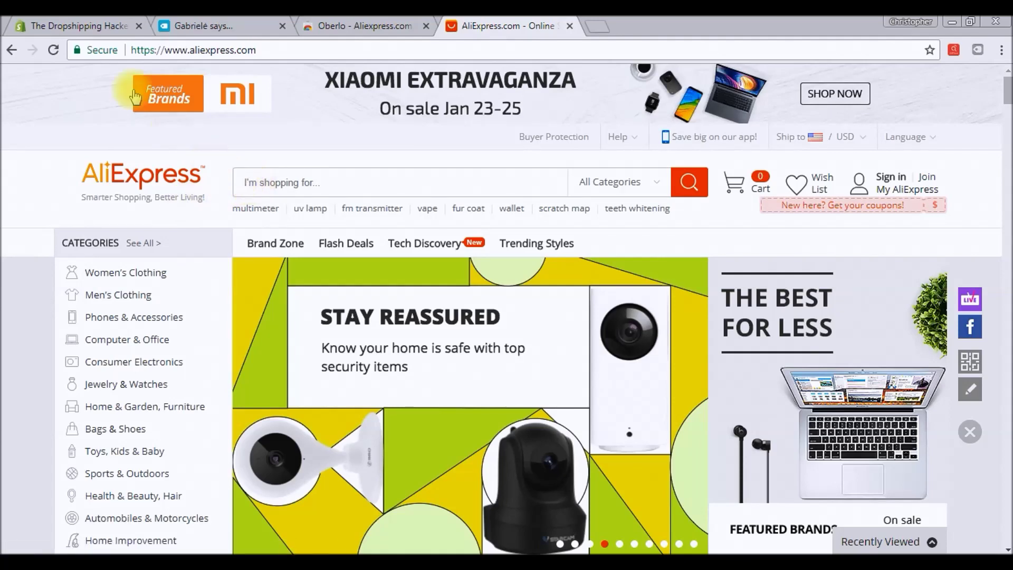
{"action": "left_click", "coordinate": [79, 26]}
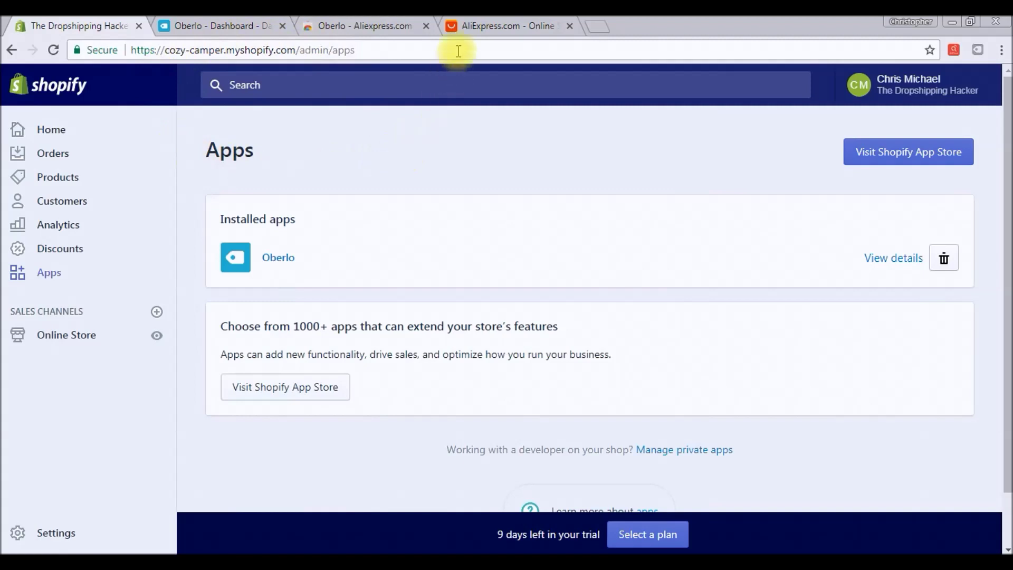
{"action": "left_click", "coordinate": [471, 26]}
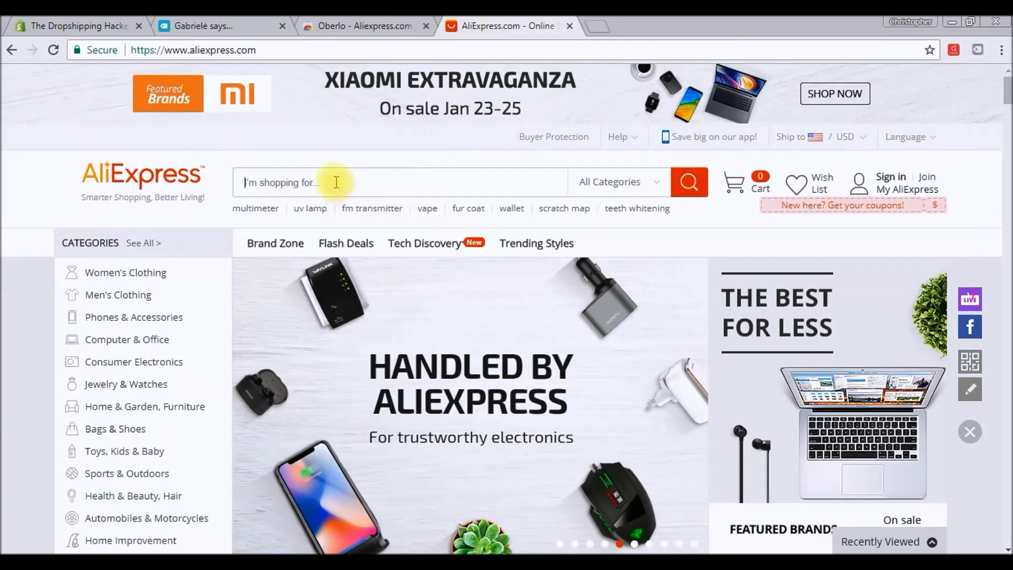
Step: Search AliExpress for "camping light" across all categories
{"action": "left_click", "coordinate": [336, 182]}
{"action": "type", "text": "campi"}
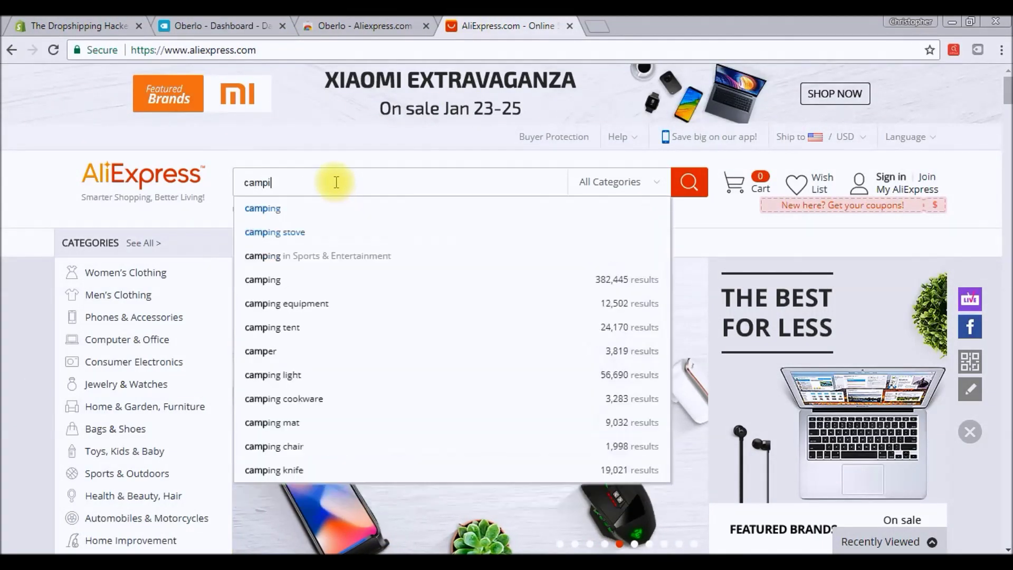
{"action": "type", "text": "ng lig"}
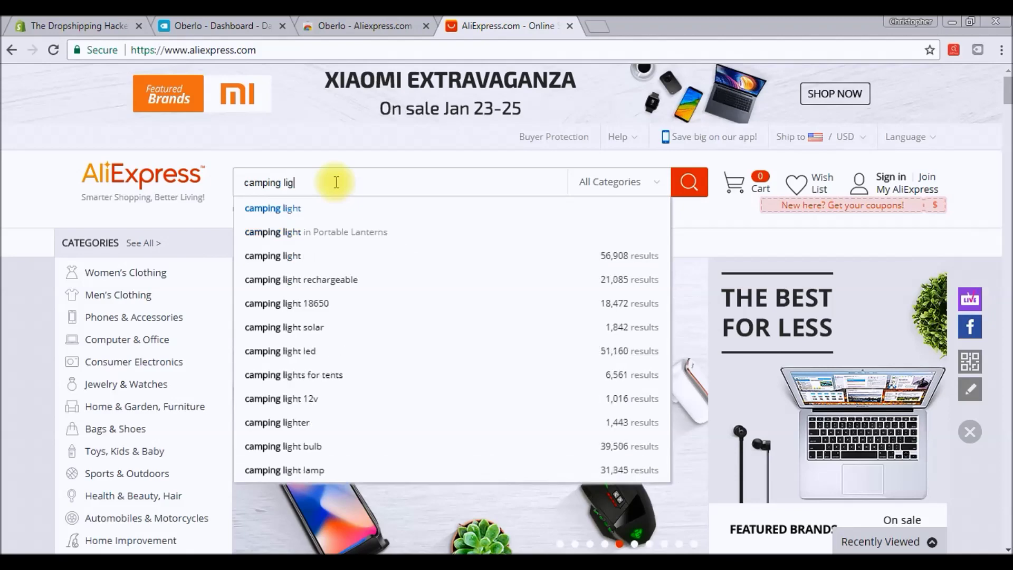
{"action": "left_click", "coordinate": [296, 256]}
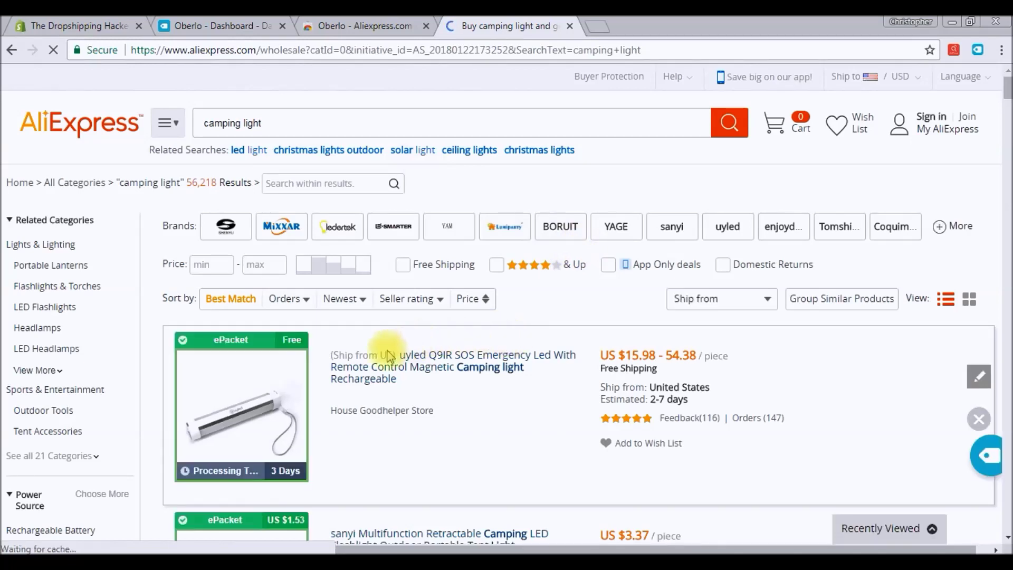
Step: Sort the camping light results by Orders and show them in the gallery grid view
{"action": "left_click", "coordinate": [549, 265]}
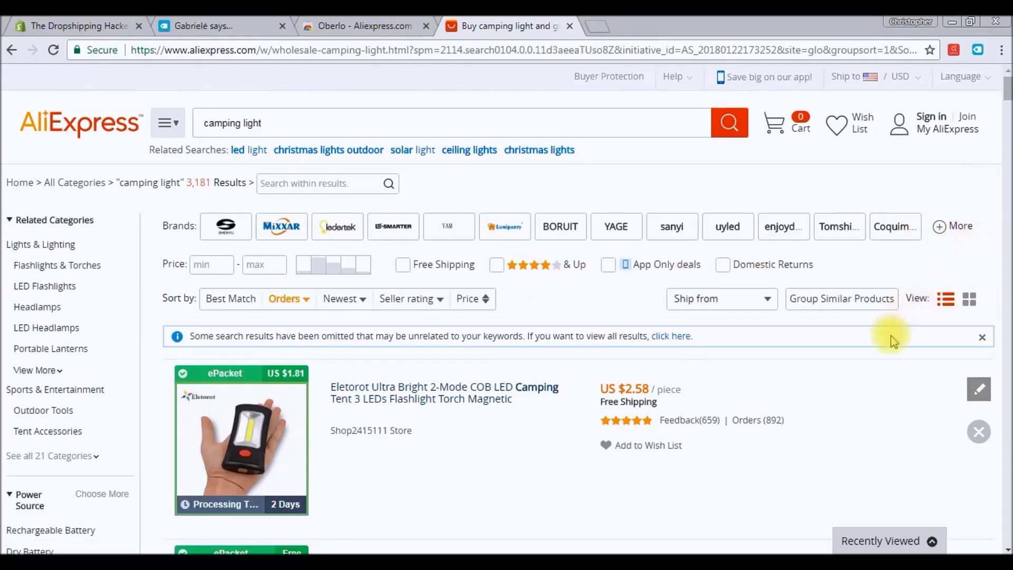
{"action": "scroll", "coordinate": [895, 335], "scroll_direction": "down", "scroll_amount": 3}
{"action": "scroll", "coordinate": [894, 339], "scroll_direction": "up", "scroll_amount": 3}
{"action": "left_click", "coordinate": [971, 299]}
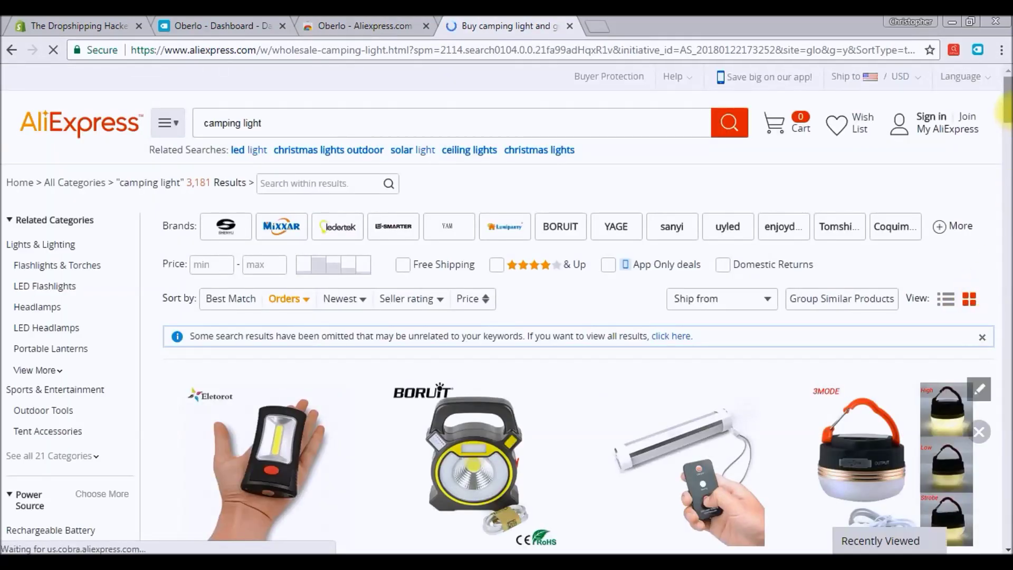
Step: Add the "3 LEDs Emergency Camping Tent Soft White Light Bulb" product from the AliExpress results to the Oberlo import list
{"action": "scroll", "coordinate": [1007, 111], "scroll_direction": "down", "scroll_amount": 2}
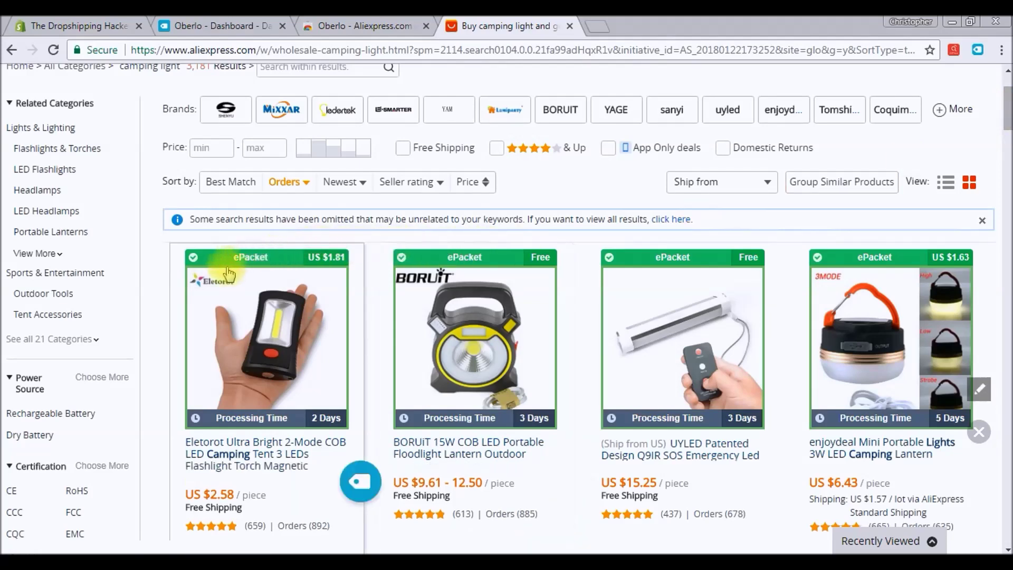
{"action": "scroll", "coordinate": [1002, 153], "scroll_direction": "down", "scroll_amount": 5}
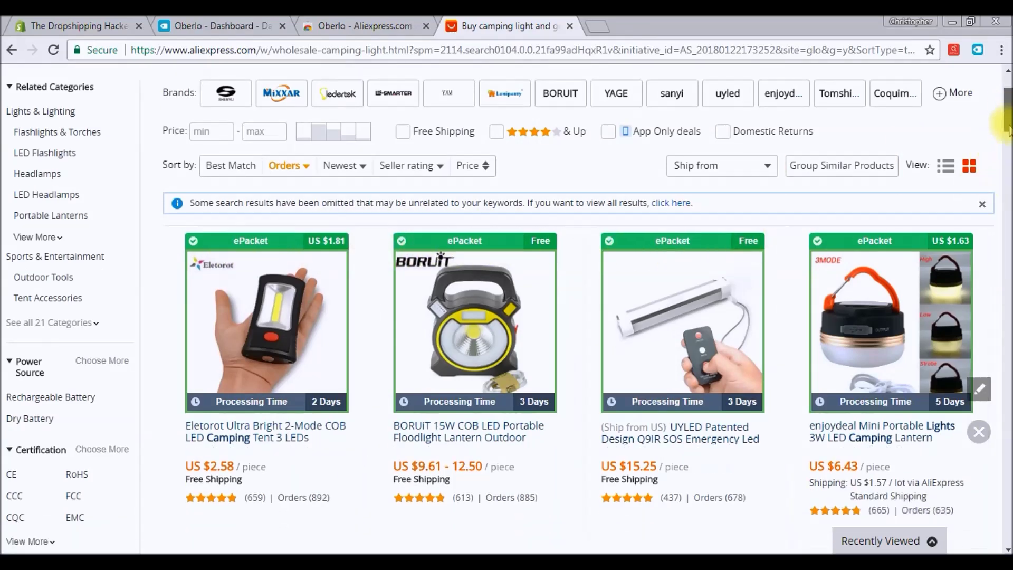
{"action": "scroll", "coordinate": [1005, 147], "scroll_direction": "down", "scroll_amount": 3}
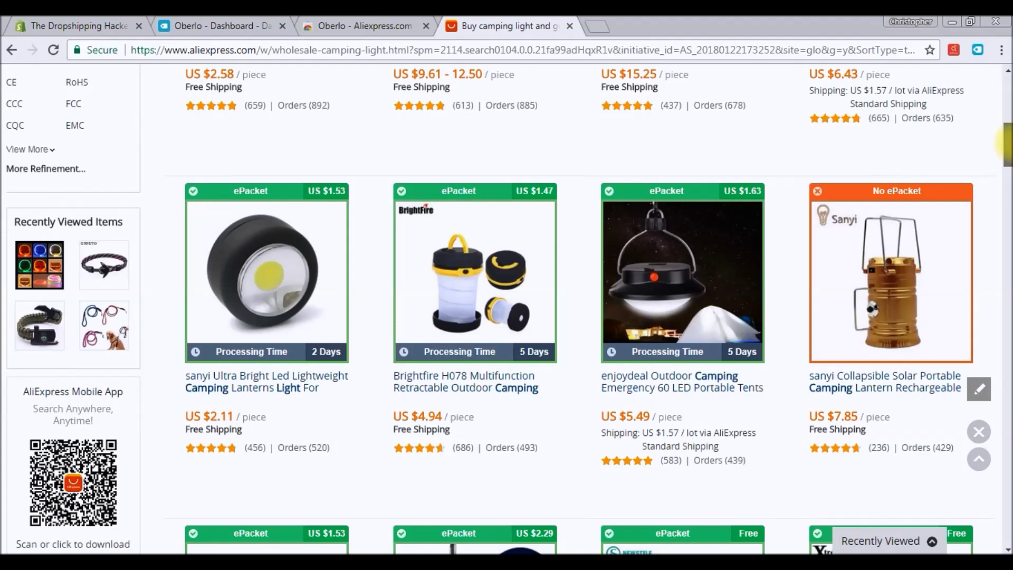
{"action": "left_click_drag", "start_coordinate": [1005, 142], "coordinate": [1006, 228]}
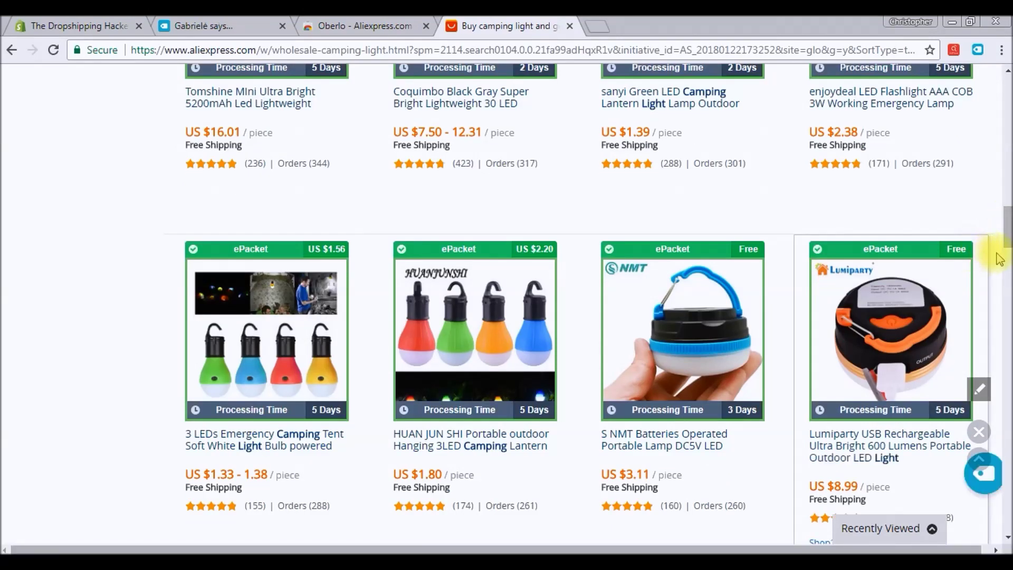
{"action": "left_click", "coordinate": [977, 51]}
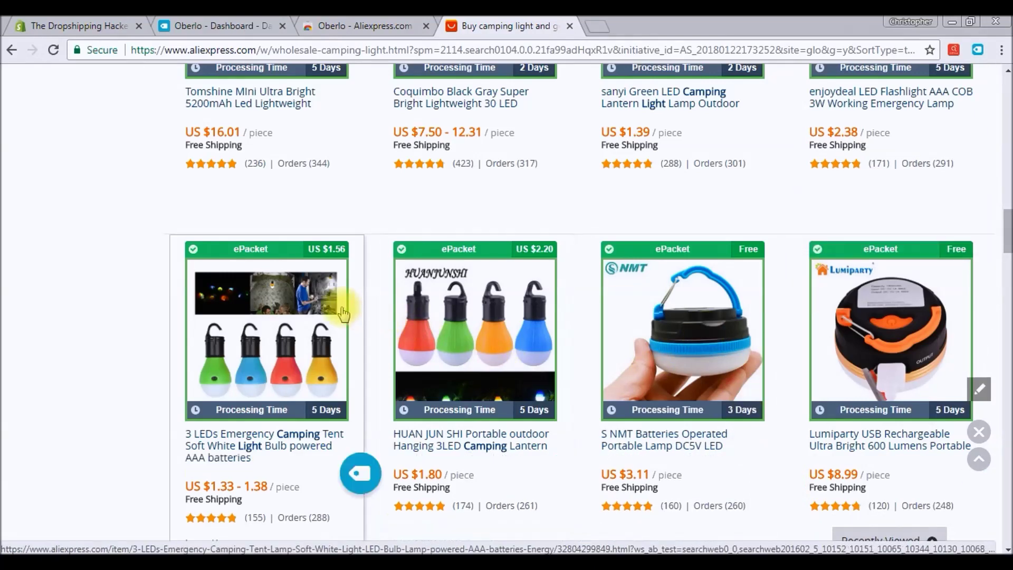
{"action": "scroll", "coordinate": [344, 313], "scroll_direction": "down", "scroll_amount": 3}
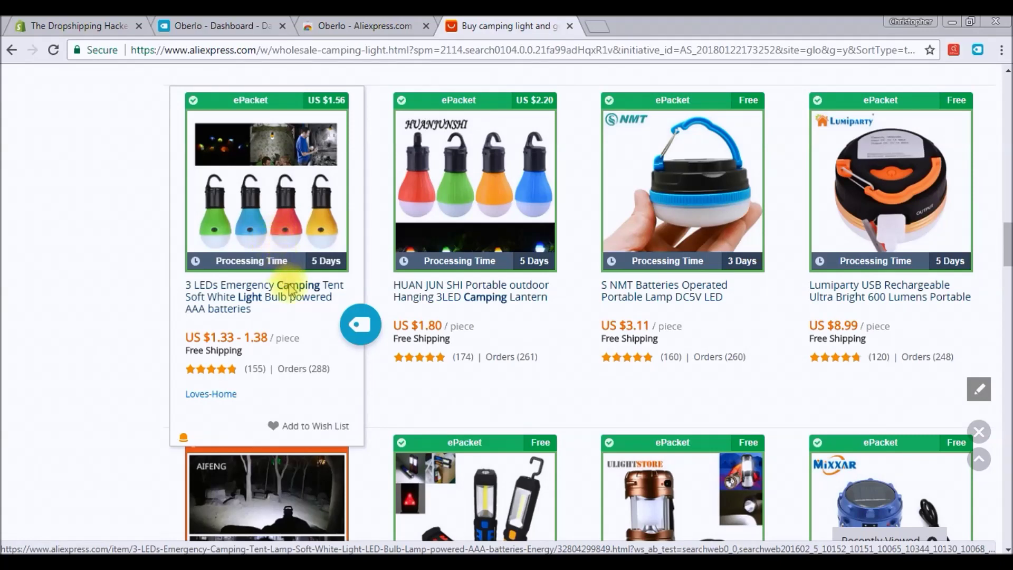
{"action": "left_click", "coordinate": [357, 327]}
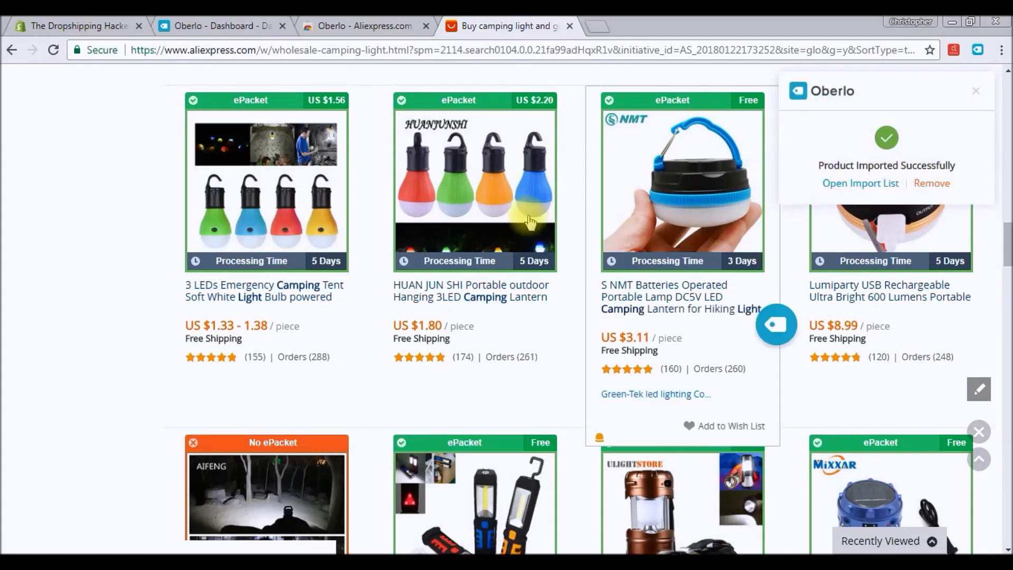
Step: Add the VASTFIRE Rechargeable Portable COB LED Work Light and the KISS-THE-NIGHT Portable Rechargeable Led Camping Lantern to the Oberlo import list
{"action": "mouse_move", "coordinate": [532, 266]}
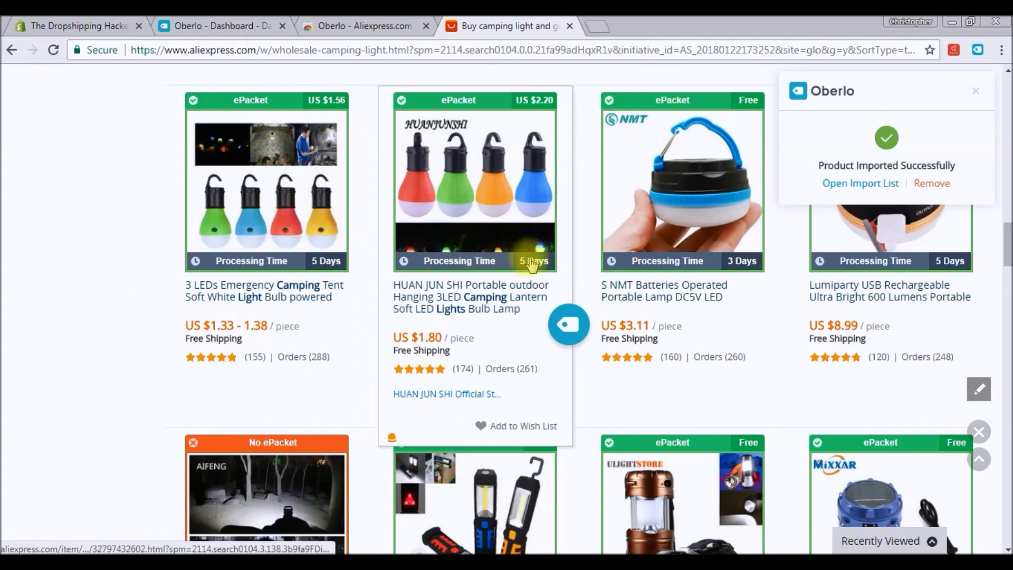
{"action": "scroll", "coordinate": [532, 265], "scroll_direction": "down", "scroll_amount": 5}
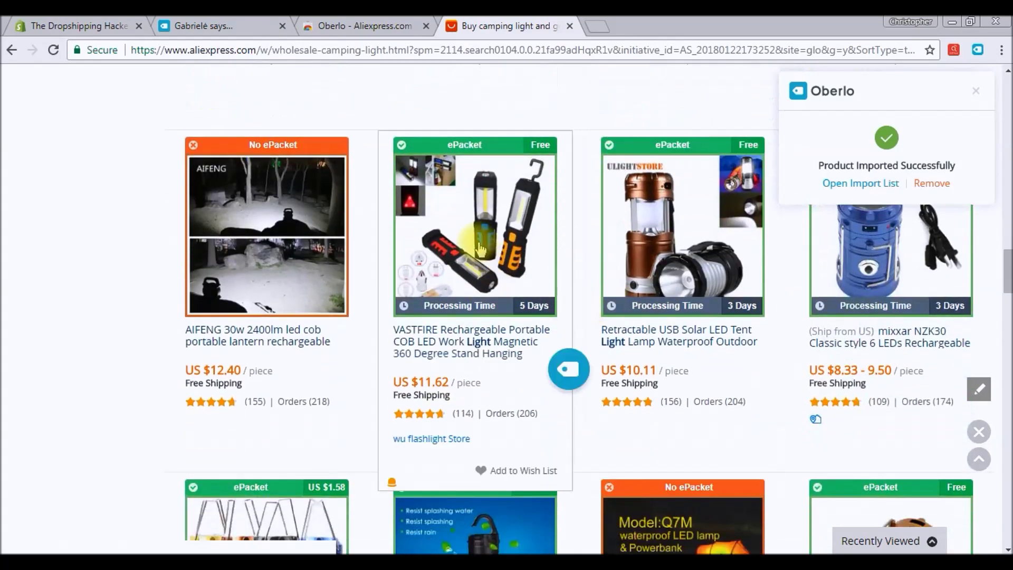
{"action": "left_click", "coordinate": [565, 368]}
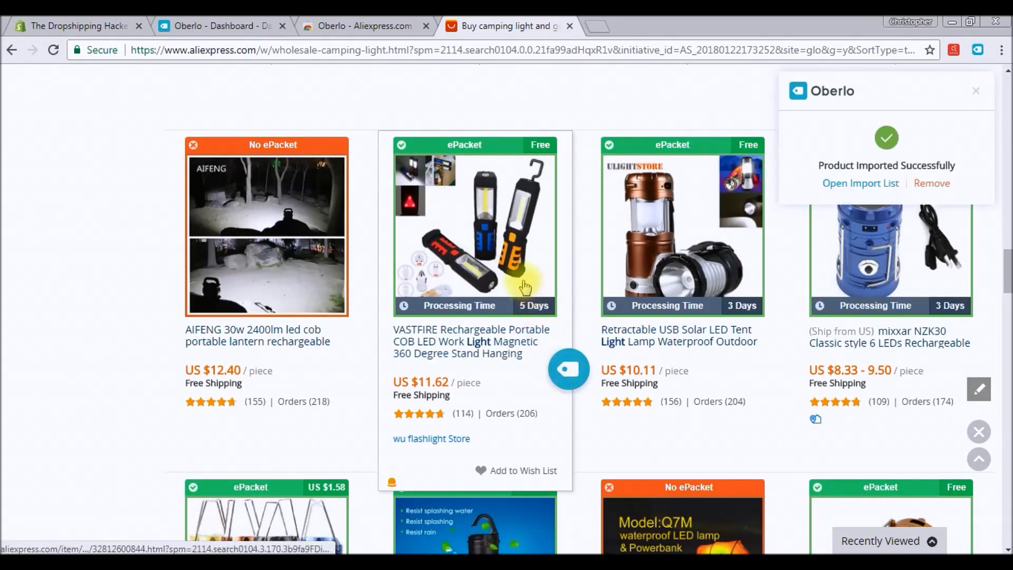
{"action": "scroll", "coordinate": [525, 287], "scroll_direction": "down", "scroll_amount": 5}
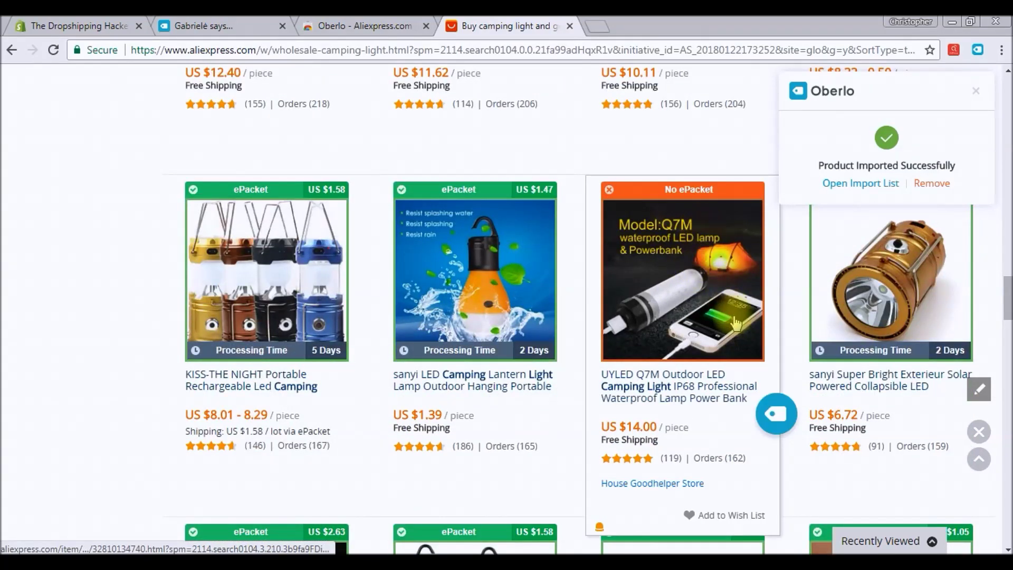
{"action": "scroll", "coordinate": [649, 248], "scroll_direction": "down", "scroll_amount": 3}
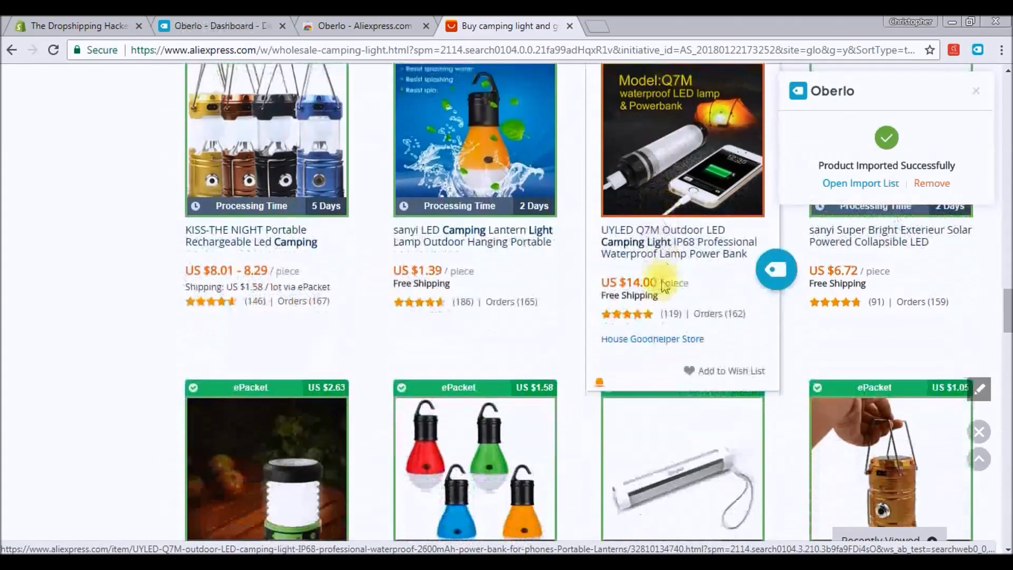
{"action": "scroll", "coordinate": [596, 278], "scroll_direction": "up", "scroll_amount": 3}
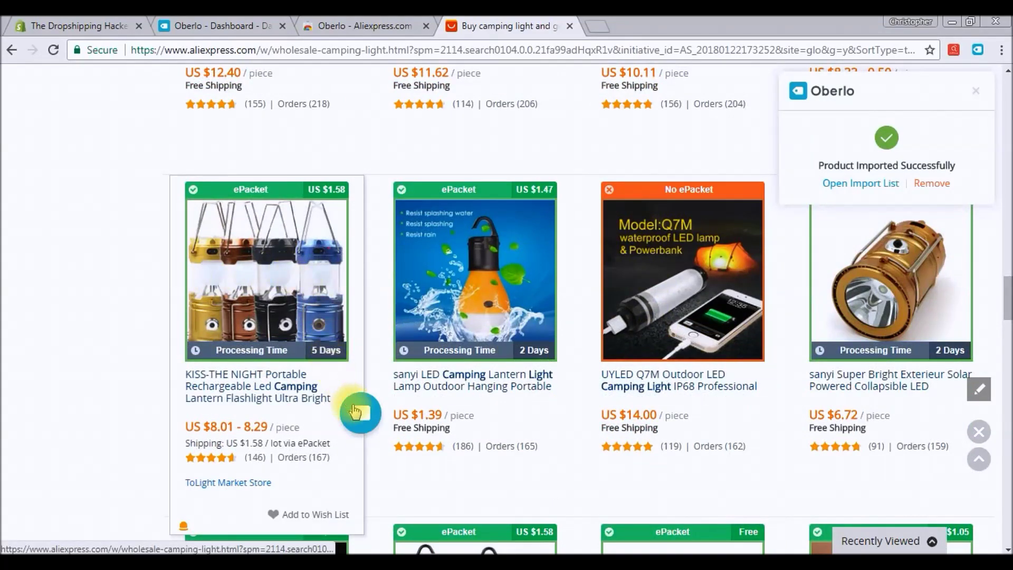
{"action": "left_click", "coordinate": [359, 411]}
Step: Open the Oberlo import list containing the camping lights added from AliExpress
{"action": "scroll", "coordinate": [374, 354], "scroll_direction": "down", "scroll_amount": 5}
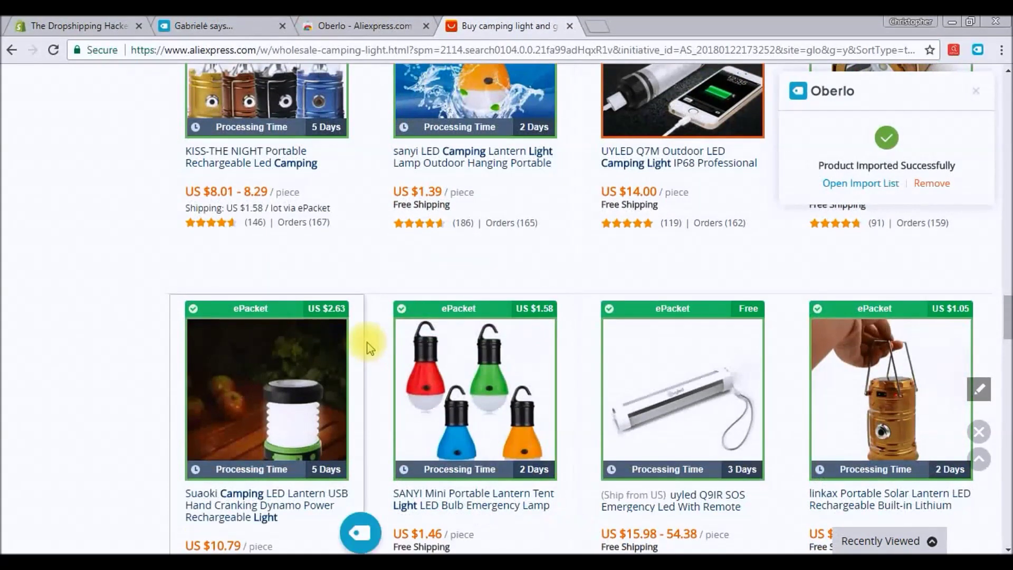
{"action": "scroll", "coordinate": [370, 349], "scroll_direction": "down", "scroll_amount": 3}
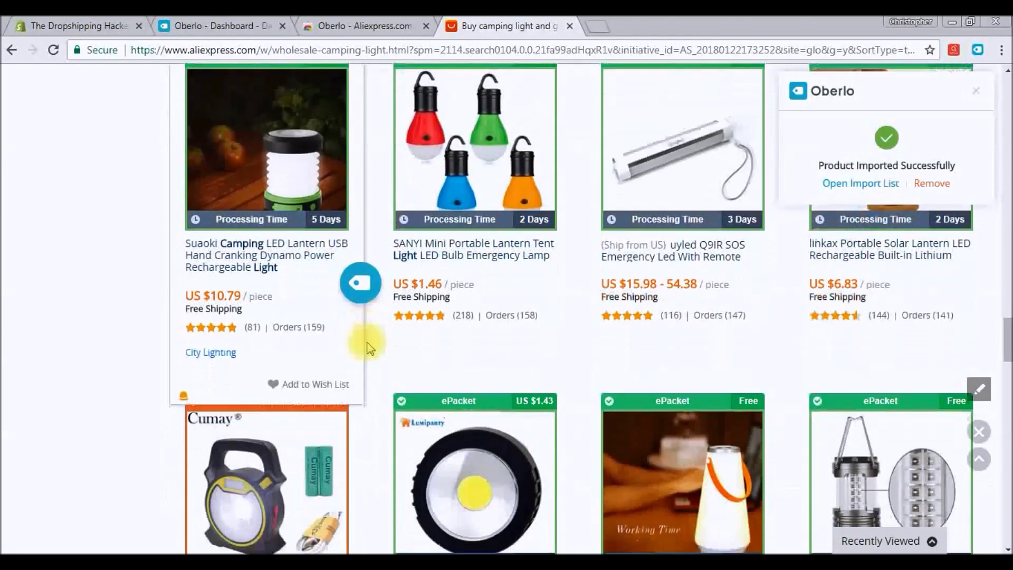
{"action": "scroll", "coordinate": [480, 424], "scroll_direction": "down", "scroll_amount": 3}
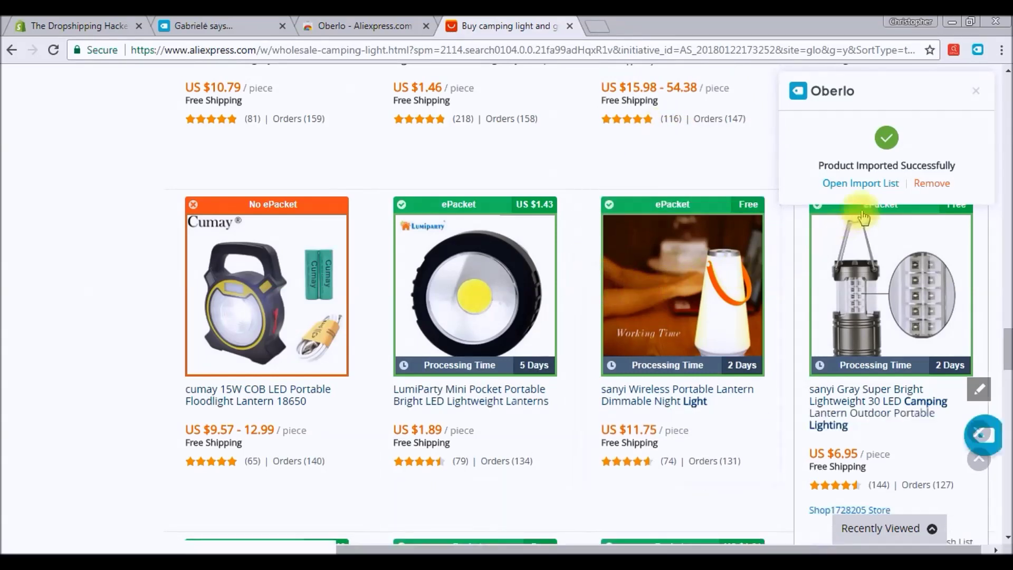
{"action": "left_click", "coordinate": [856, 184]}
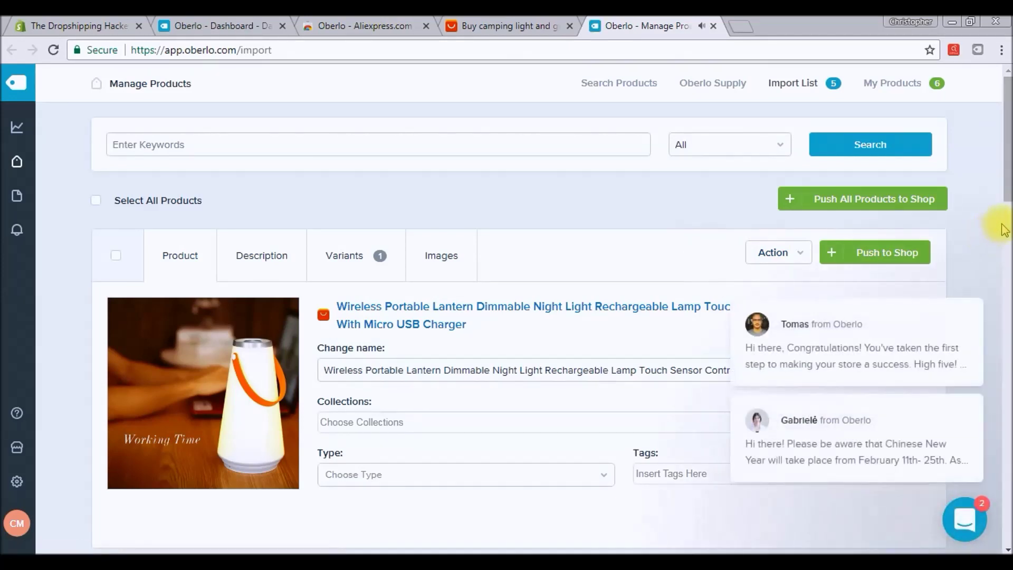
Step: Review the description of the 3 LEDs Emergency Camping Tent Lamp in the import list and select its whole text
{"action": "left_click_drag", "start_coordinate": [1006, 196], "coordinate": [1006, 444]}
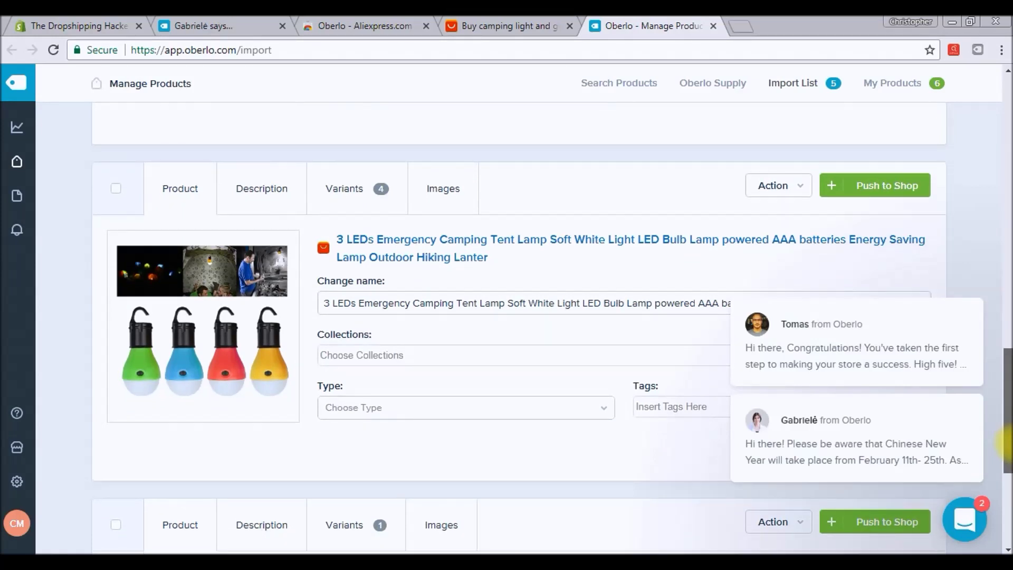
{"action": "left_click_drag", "start_coordinate": [1006, 444], "coordinate": [1007, 451]}
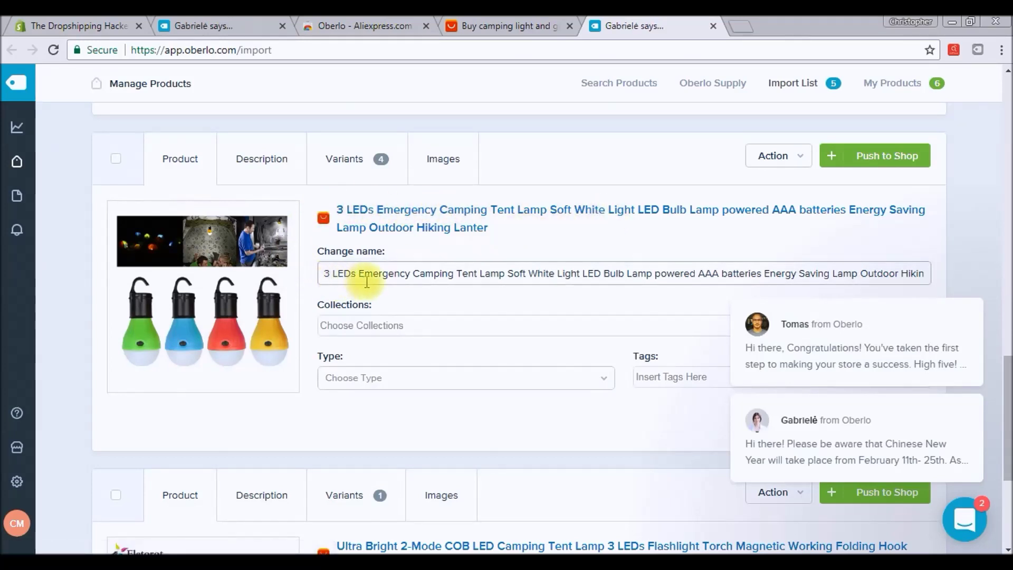
{"action": "left_click", "coordinate": [261, 158]}
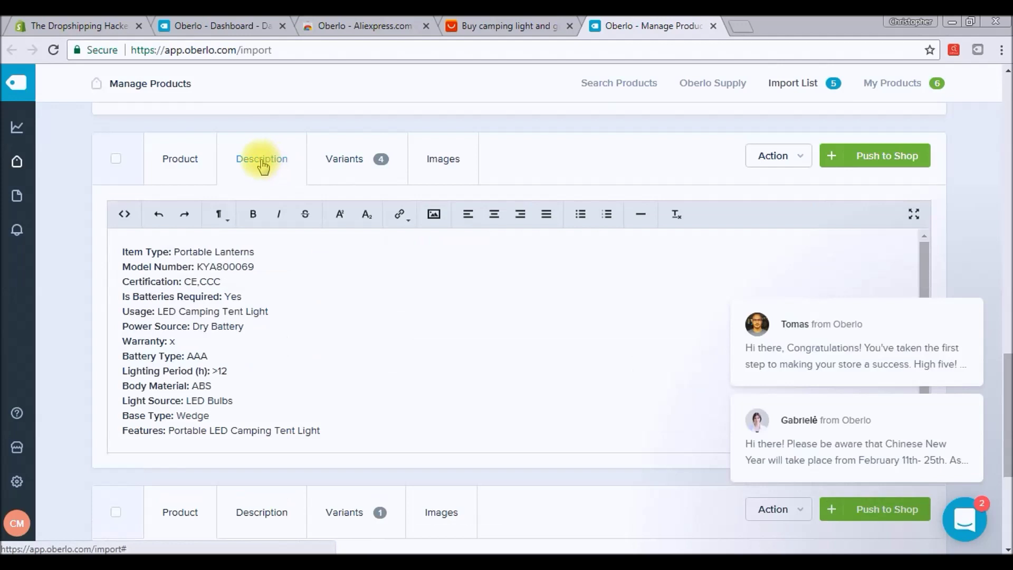
{"action": "scroll", "coordinate": [295, 300], "scroll_direction": "down", "scroll_amount": 1}
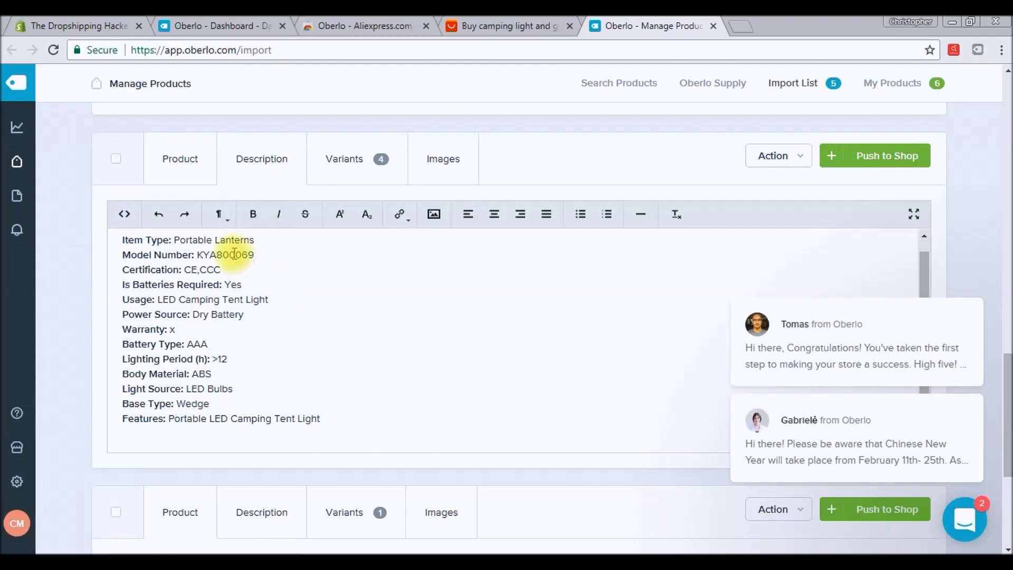
{"action": "left_click_drag", "start_coordinate": [344, 440], "coordinate": [115, 245]}
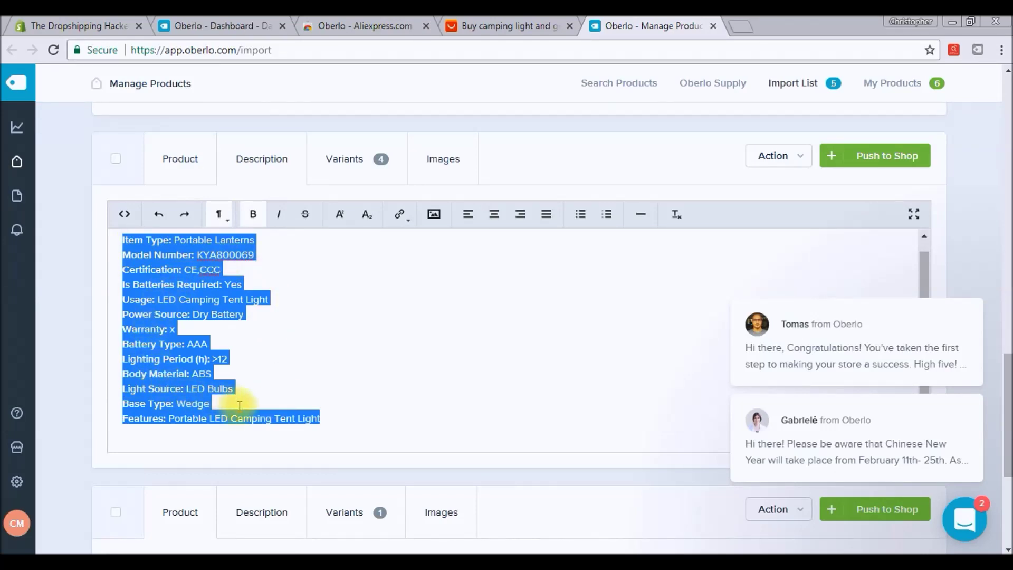
{"action": "left_click", "coordinate": [324, 420]}
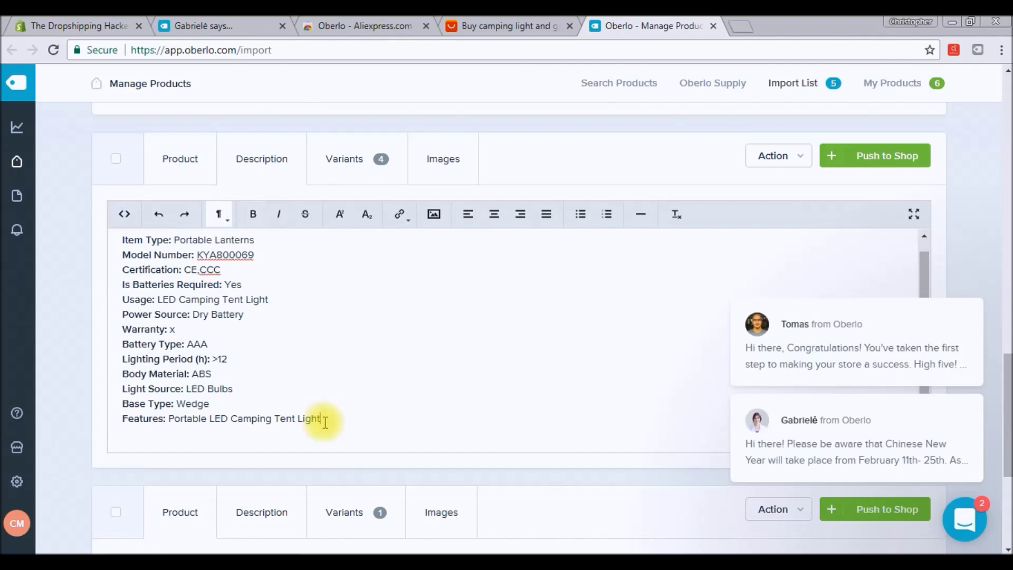
{"action": "left_click_drag", "start_coordinate": [124, 243], "coordinate": [334, 420]}
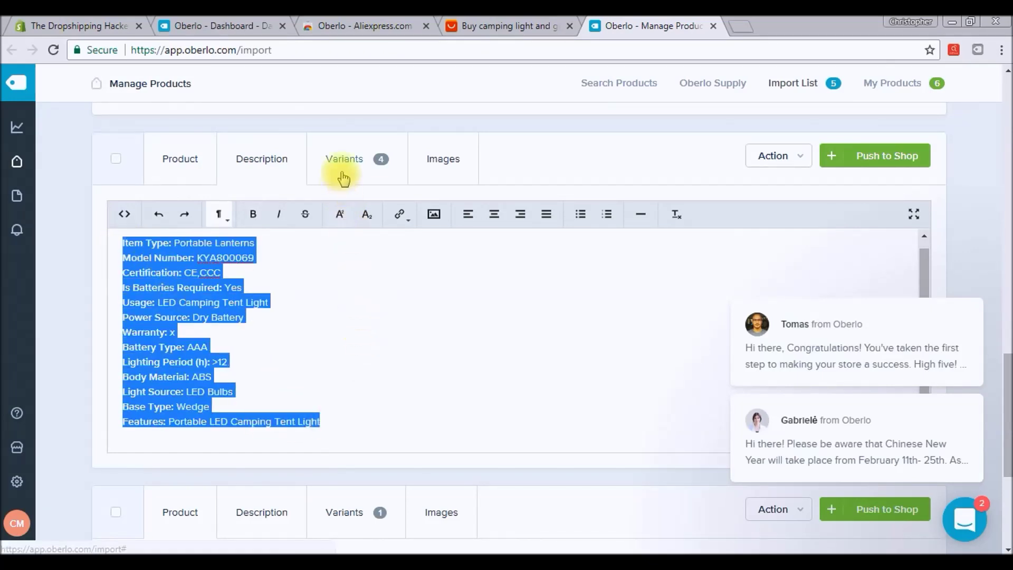
Step: Review the colour variants with their prices and the product images of the 3 LEDs Emergency Camping Tent Lamp
{"action": "left_click", "coordinate": [342, 176]}
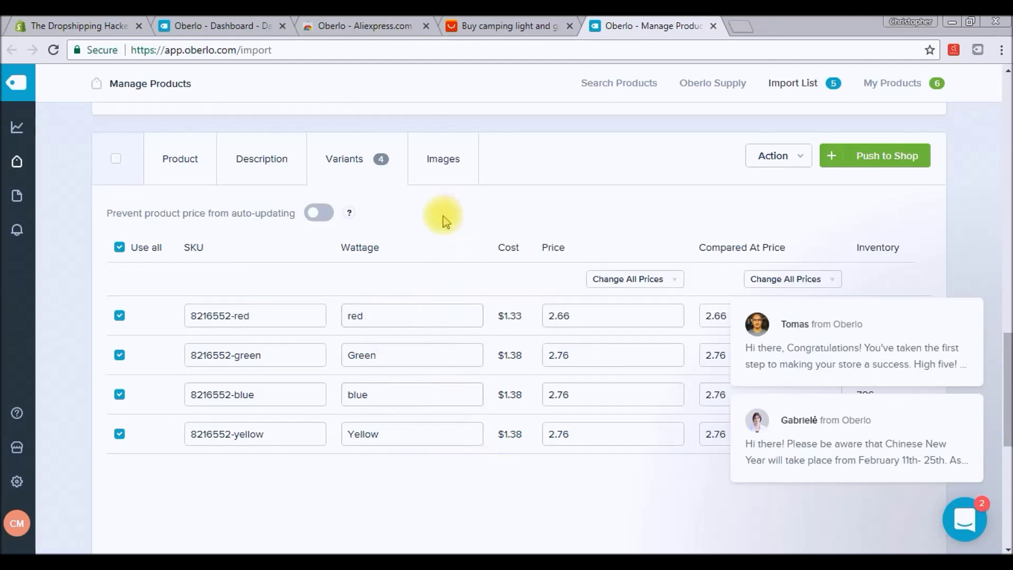
{"action": "left_click", "coordinate": [440, 173]}
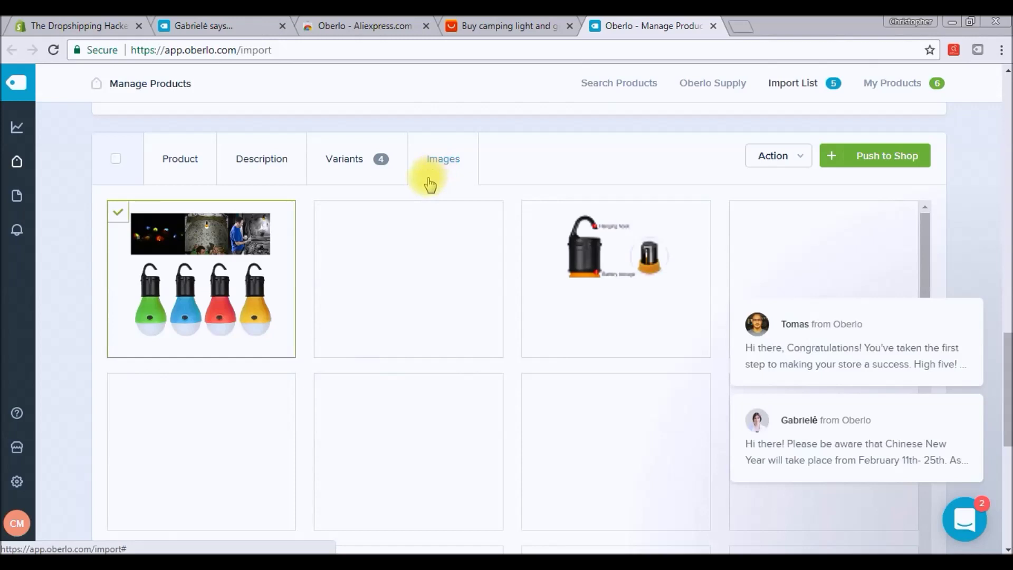
{"action": "scroll", "coordinate": [430, 216], "scroll_direction": "down", "scroll_amount": 5}
{"action": "scroll", "coordinate": [436, 226], "scroll_direction": "down", "scroll_amount": 2}
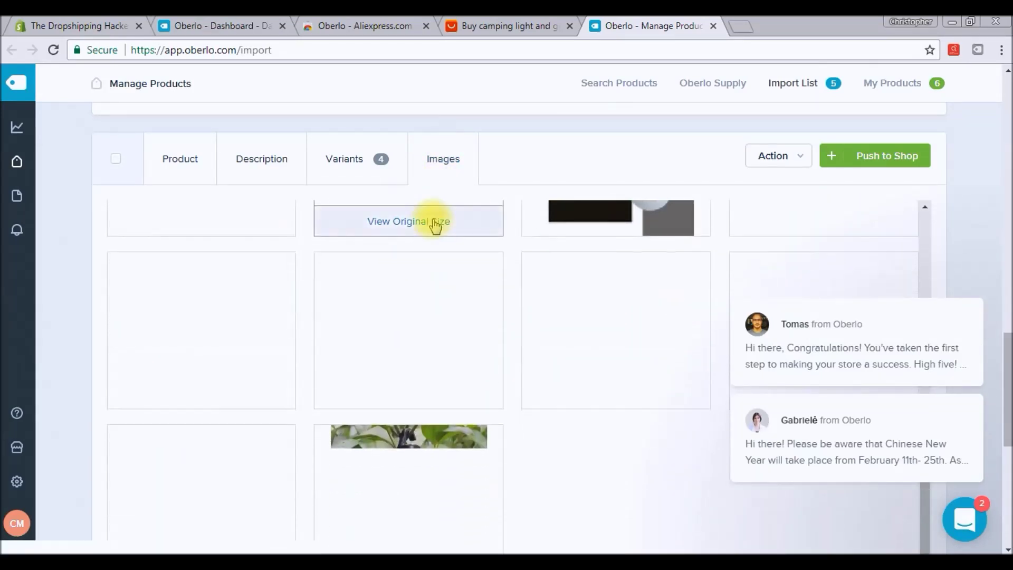
{"action": "scroll", "coordinate": [511, 290], "scroll_direction": "up", "scroll_amount": 5}
{"action": "scroll", "coordinate": [511, 290], "scroll_direction": "up", "scroll_amount": 3}
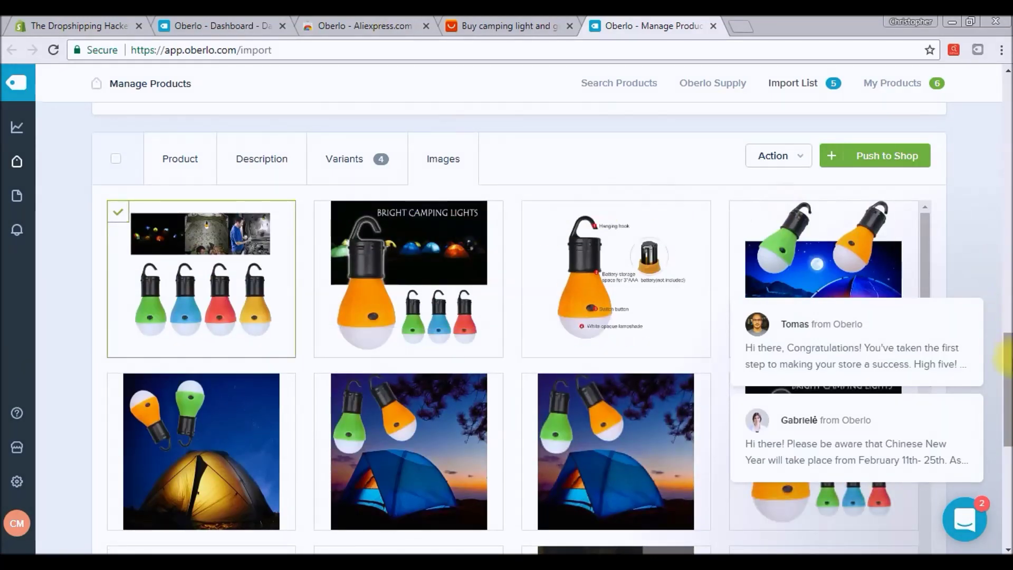
Step: Dismiss the chat message previews covering the import list and return to the first product
{"action": "left_click_drag", "start_coordinate": [1007, 359], "coordinate": [1007, 459]}
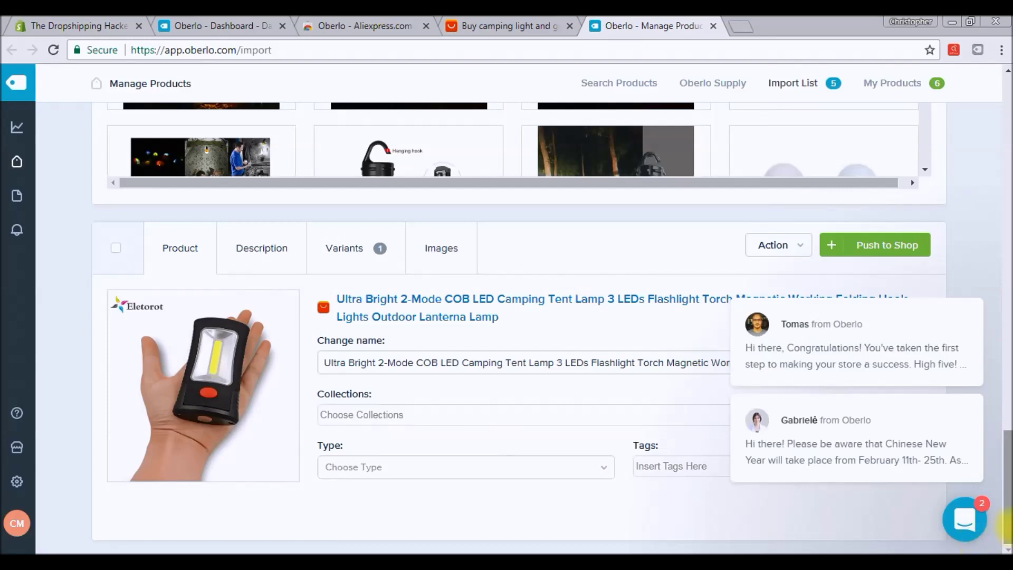
{"action": "mouse_move", "coordinate": [945, 339]}
{"action": "left_click", "coordinate": [966, 279]}
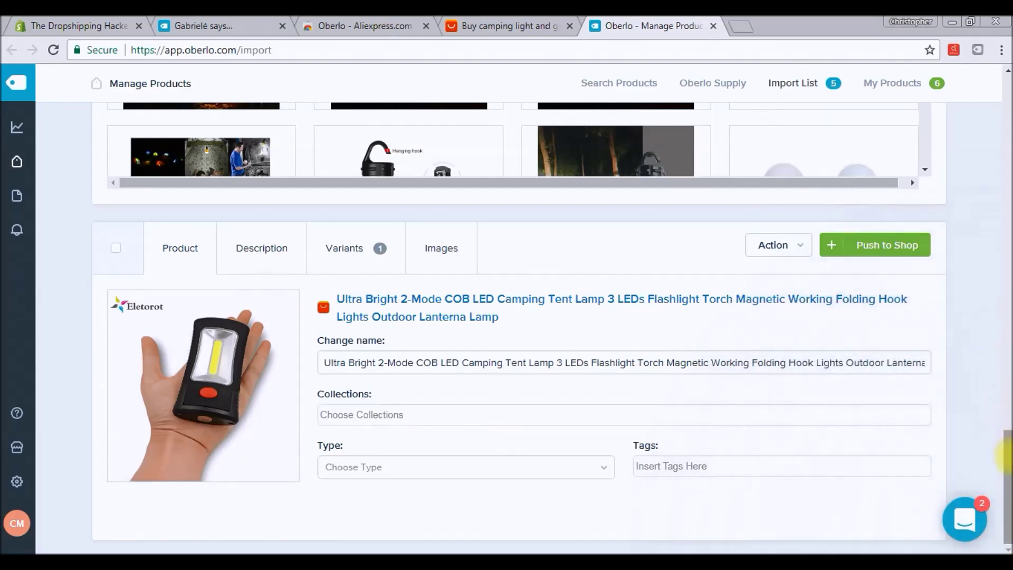
{"action": "scroll", "coordinate": [1005, 319], "scroll_direction": "up", "scroll_amount": 4}
{"action": "scroll", "coordinate": [1005, 319], "scroll_direction": "up", "scroll_amount": 15}
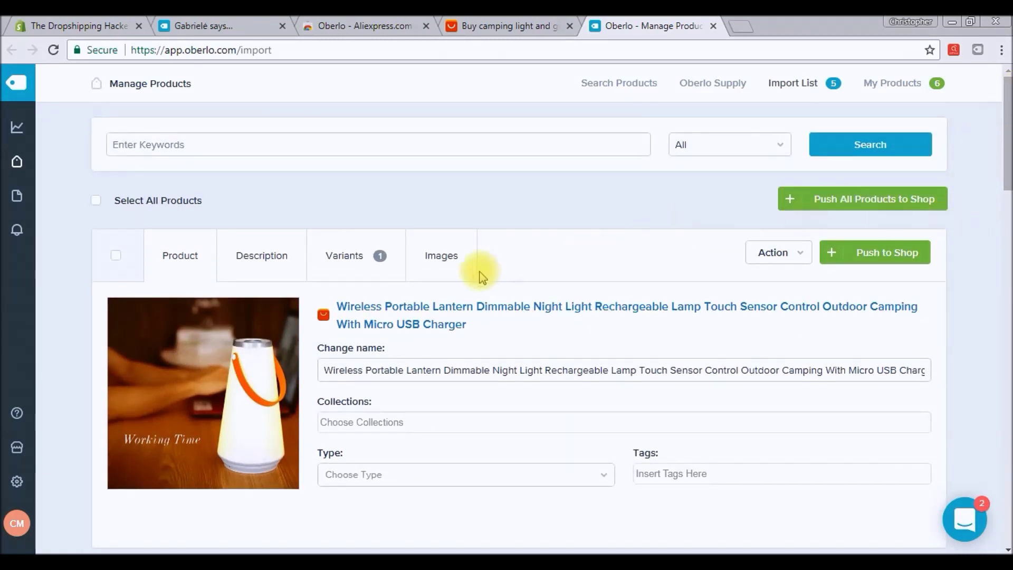
Step: Select the Wireless Portable Lantern to view the available bulk actions, and deselect it without applying any
{"action": "left_click", "coordinate": [115, 255]}
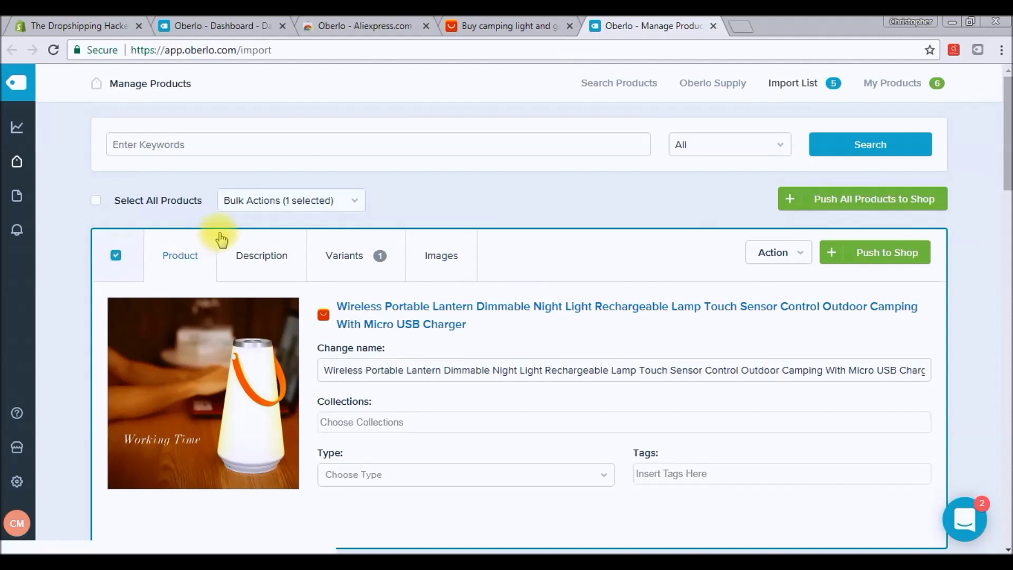
{"action": "left_click", "coordinate": [353, 199]}
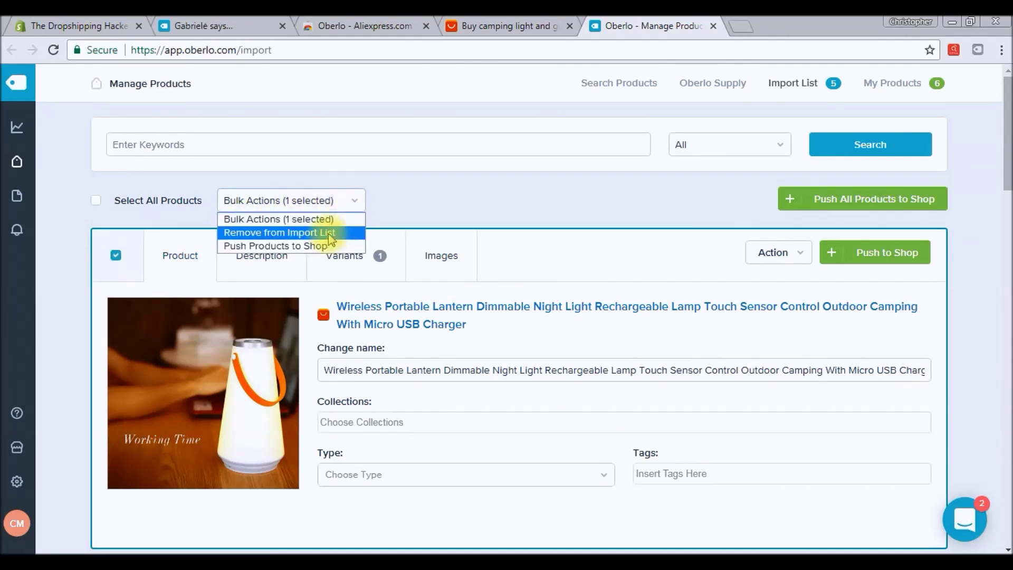
{"action": "left_click", "coordinate": [116, 256]}
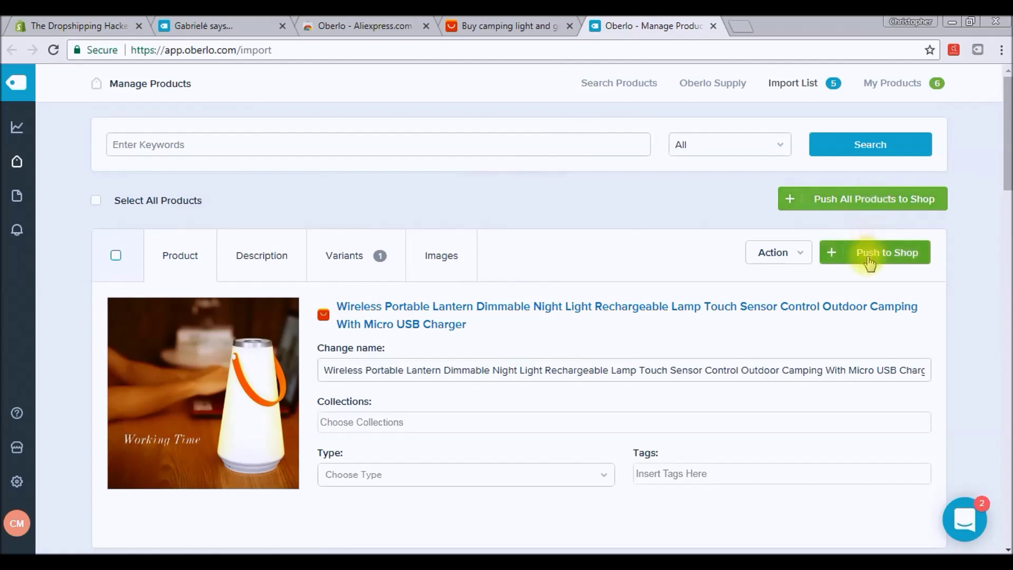
{"action": "scroll", "coordinate": [888, 353], "scroll_direction": "down", "scroll_amount": 5}
{"action": "scroll", "coordinate": [876, 317], "scroll_direction": "up", "scroll_amount": 5}
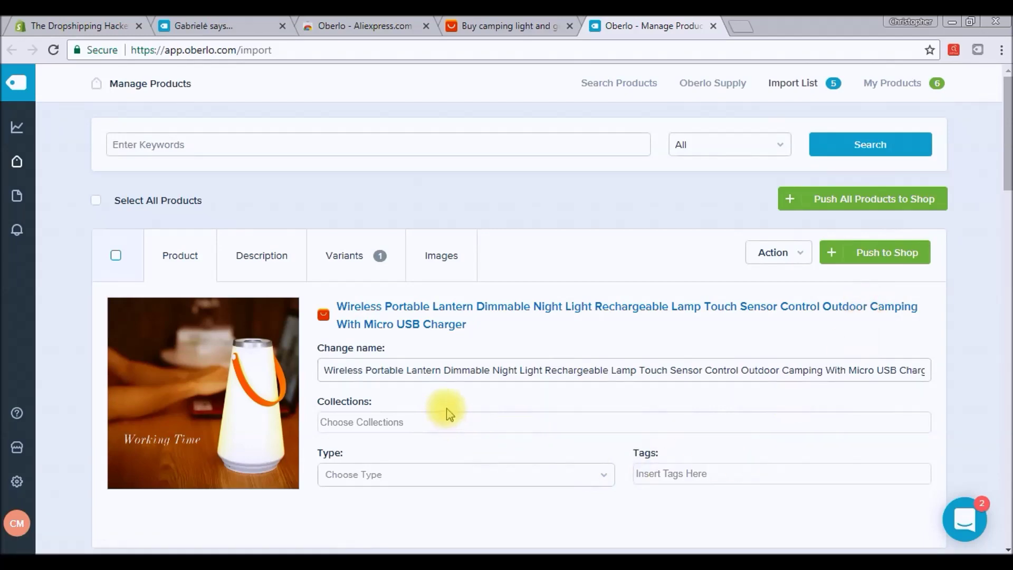
Step: Push all products in the import list to the shop and confirm the action
{"action": "left_click", "coordinate": [862, 208]}
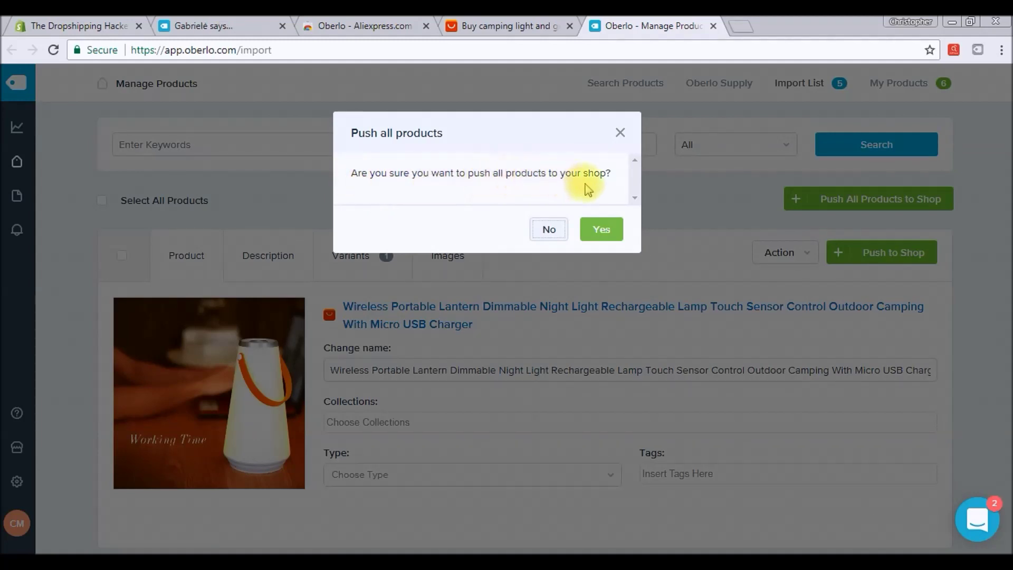
{"action": "left_click", "coordinate": [602, 230]}
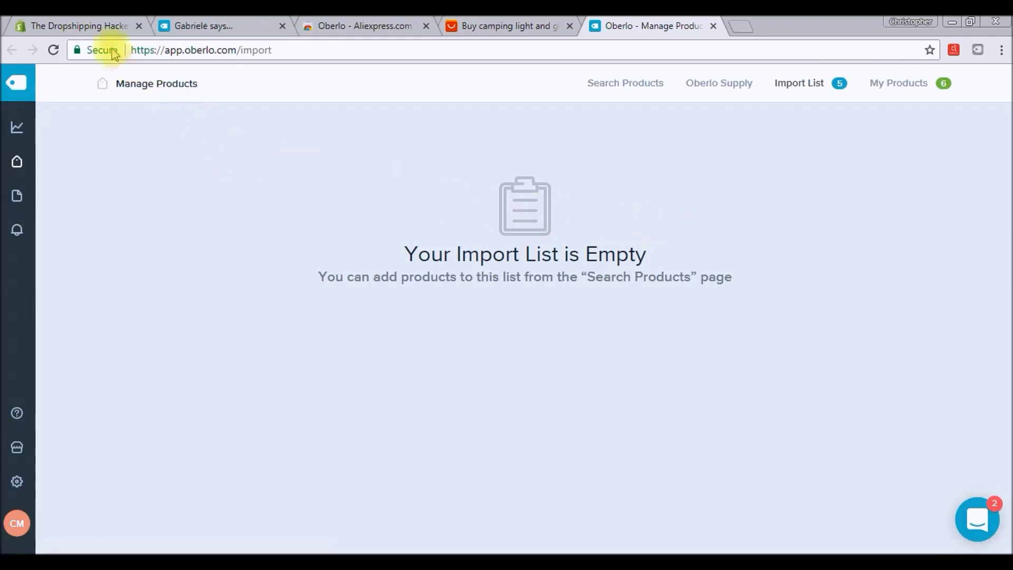
Step: Switch to the Shopify admin and look through the full product list for the pushed camping lights
{"action": "left_click", "coordinate": [95, 24]}
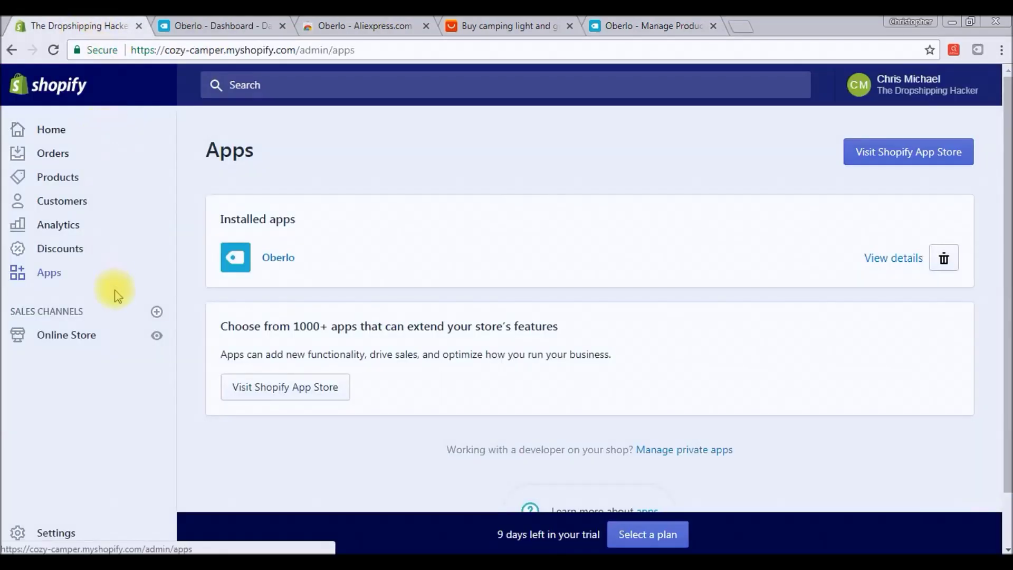
{"action": "left_click", "coordinate": [73, 341]}
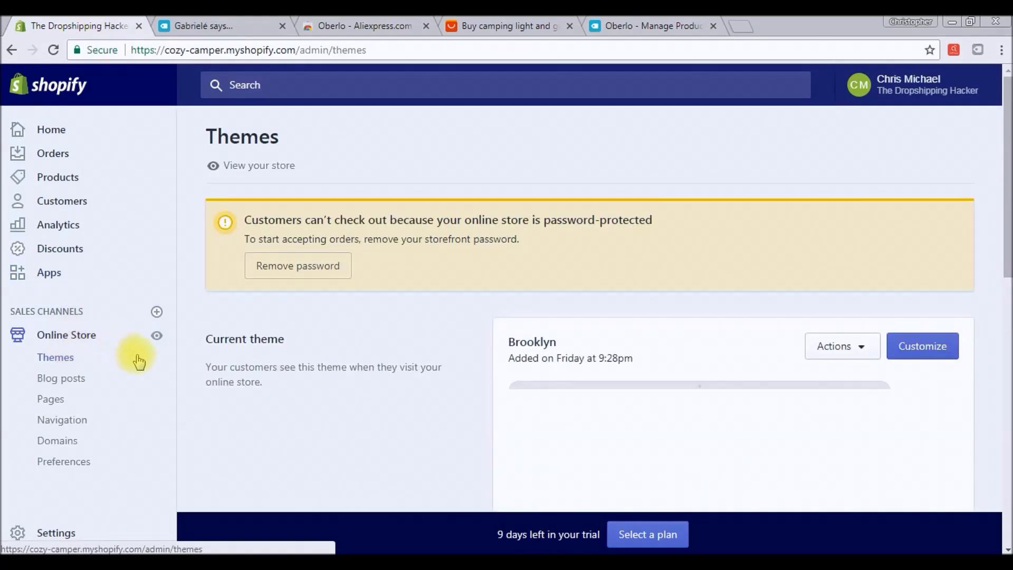
{"action": "left_click", "coordinate": [76, 184]}
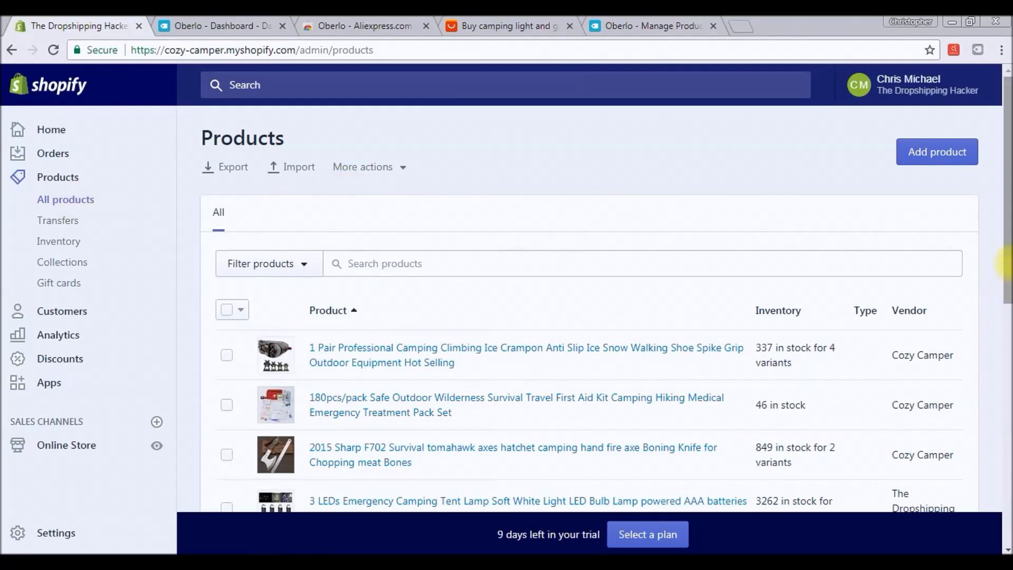
{"action": "left_click_drag", "start_coordinate": [1007, 258], "coordinate": [1007, 454]}
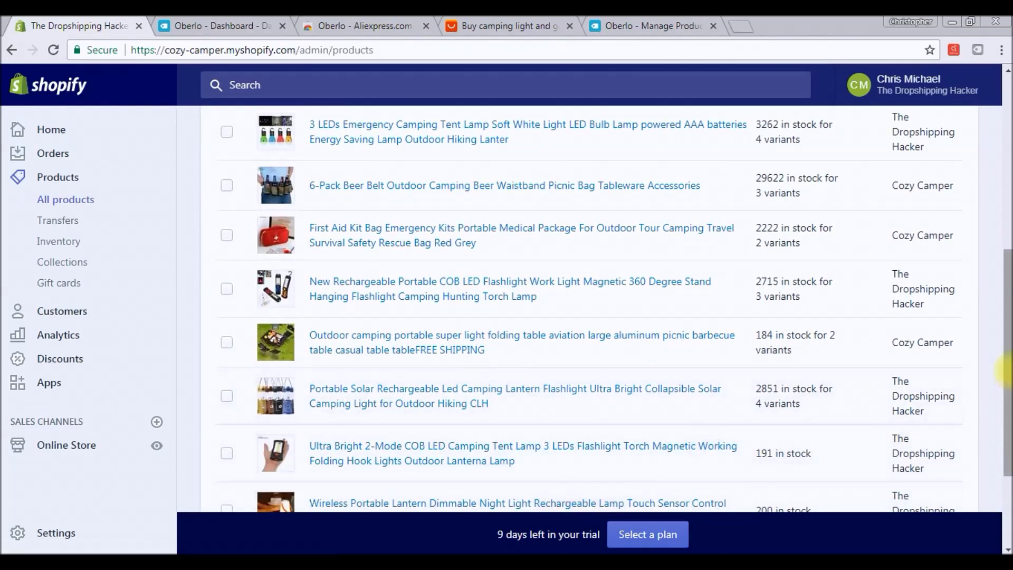
{"action": "left_click_drag", "start_coordinate": [1005, 398], "coordinate": [1005, 274]}
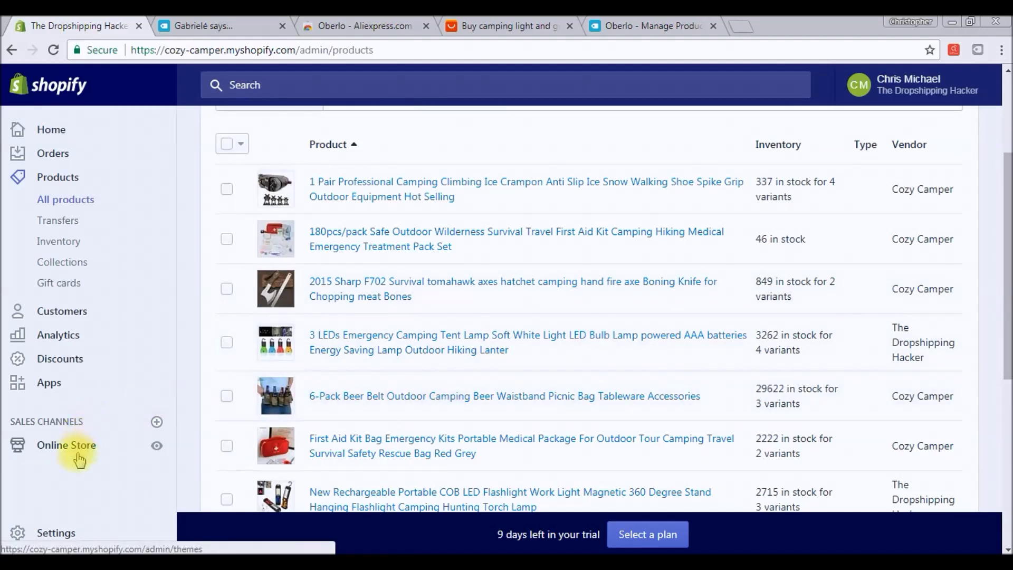
Step: View the live online store and look over its home page down to the Featured Collection
{"action": "left_click", "coordinate": [156, 447]}
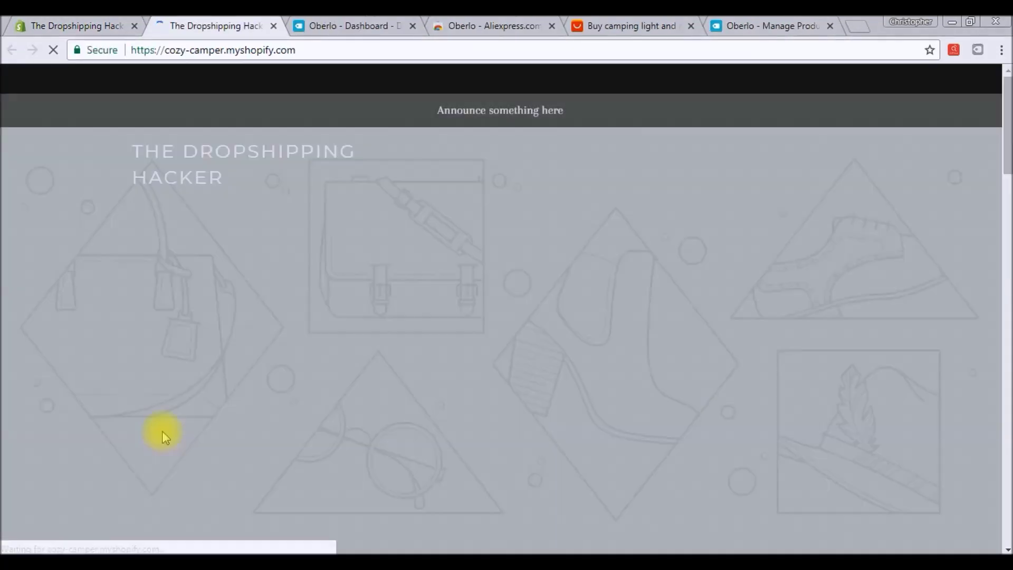
{"action": "scroll", "coordinate": [269, 308], "scroll_direction": "down", "scroll_amount": 15}
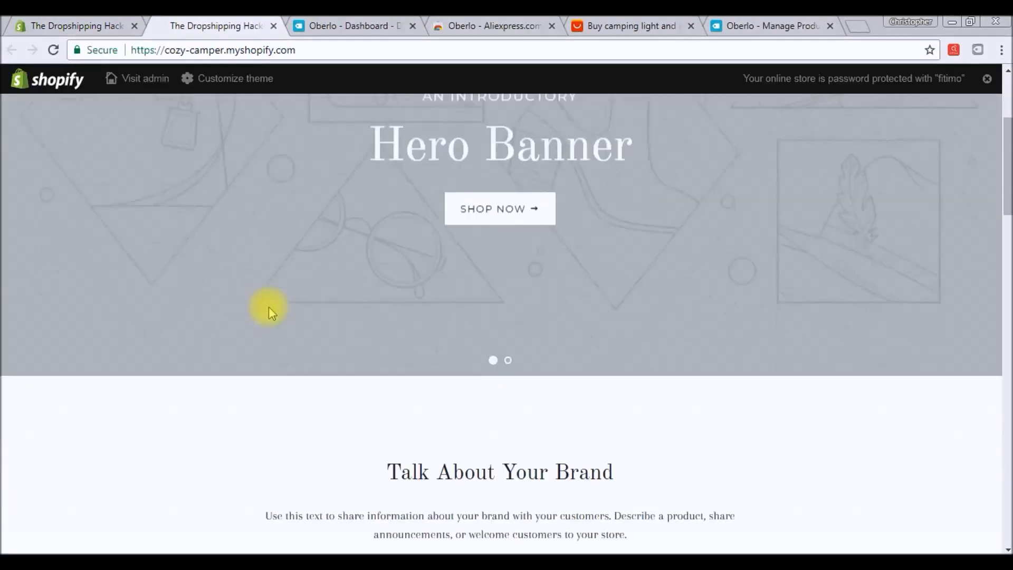
{"action": "scroll", "coordinate": [269, 308], "scroll_direction": "down", "scroll_amount": 18}
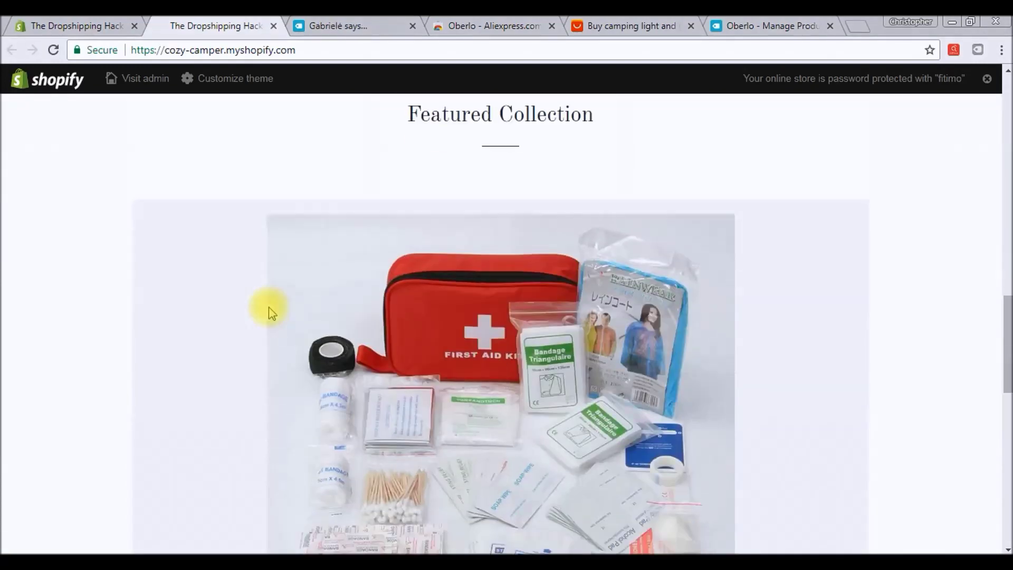
{"action": "scroll", "coordinate": [269, 310], "scroll_direction": "up", "scroll_amount": 15}
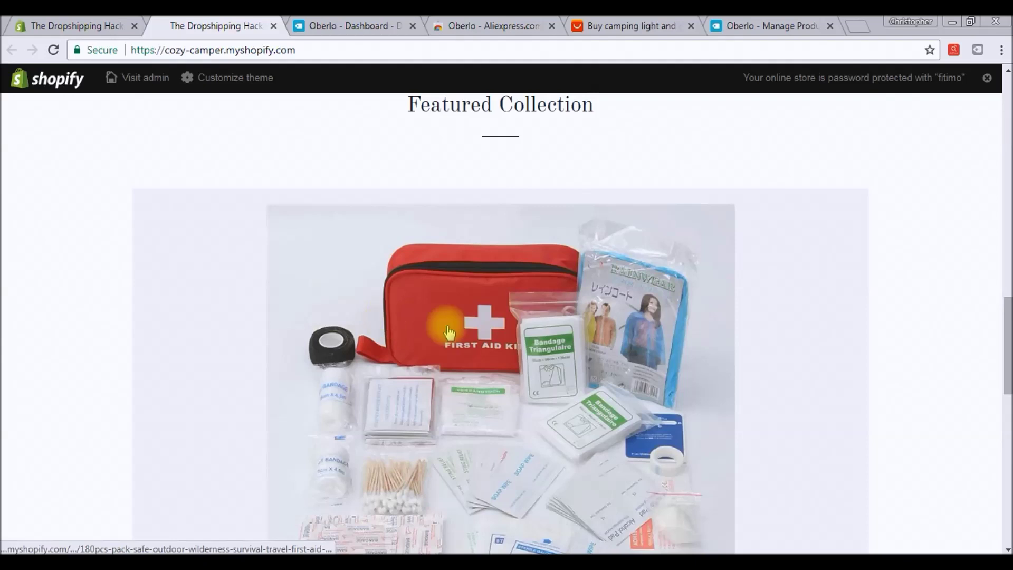
Step: Open the 180pcs first aid kit from the Featured Collection and review its title, price and description
{"action": "left_click", "coordinate": [449, 332]}
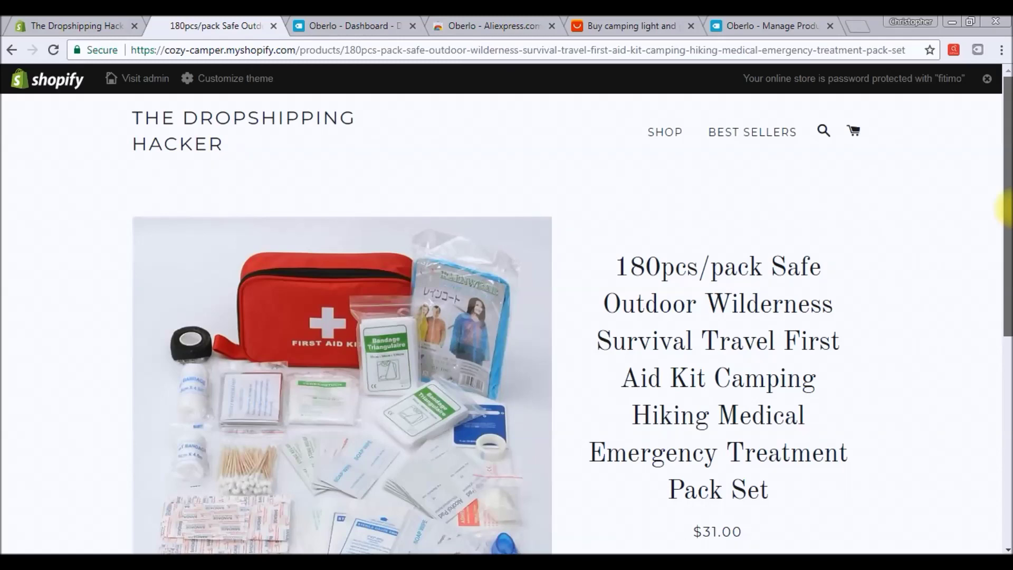
{"action": "left_click_drag", "start_coordinate": [1005, 209], "coordinate": [1006, 229]}
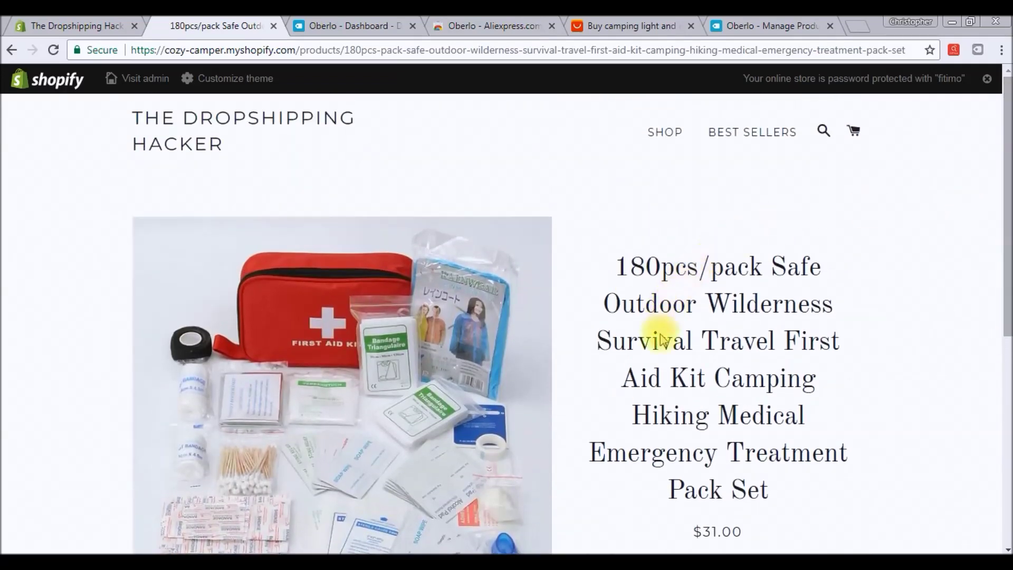
{"action": "scroll", "coordinate": [542, 376], "scroll_direction": "down", "scroll_amount": 4}
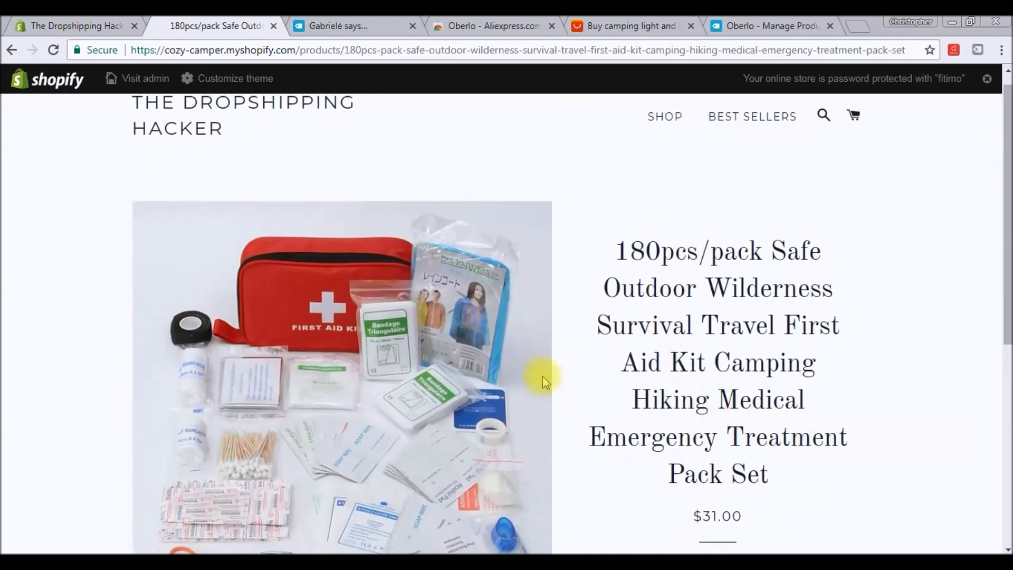
{"action": "scroll", "coordinate": [522, 369], "scroll_direction": "down", "scroll_amount": 3}
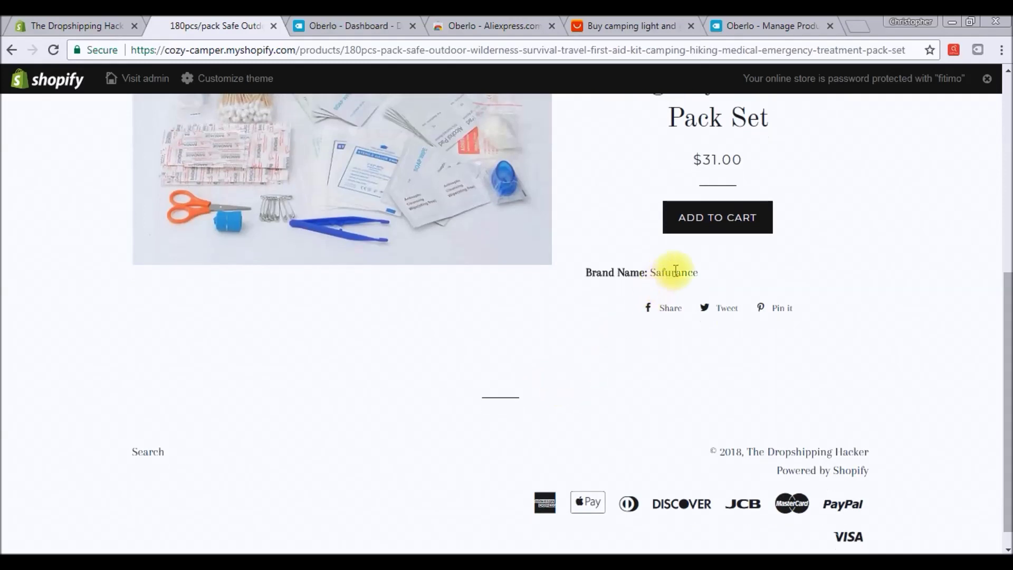
{"action": "scroll", "coordinate": [815, 358], "scroll_direction": "up", "scroll_amount": 7}
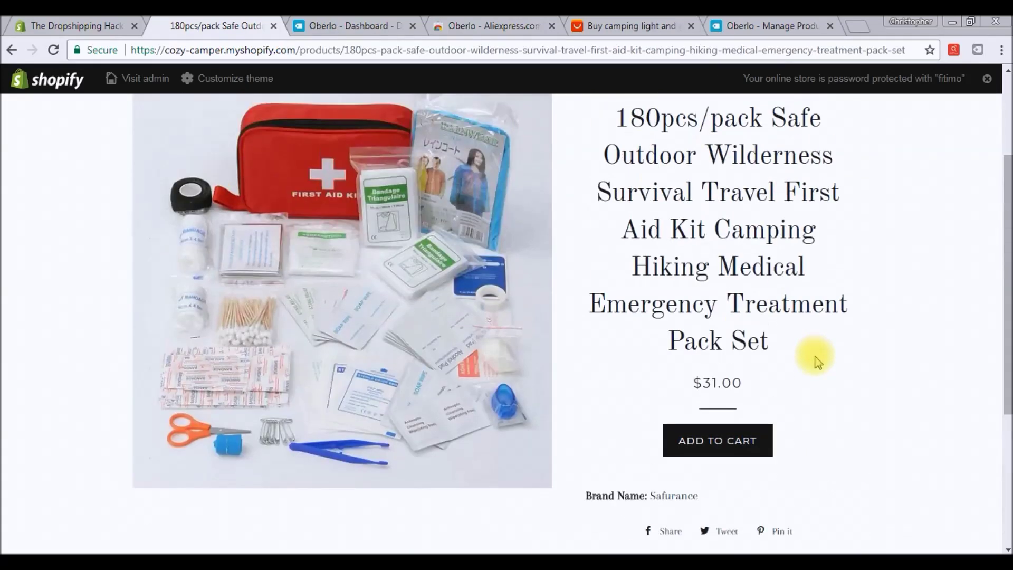
Step: Browse the store's Best Sellers collection and open the outdoor camping folding table from it
{"action": "left_click", "coordinate": [757, 143]}
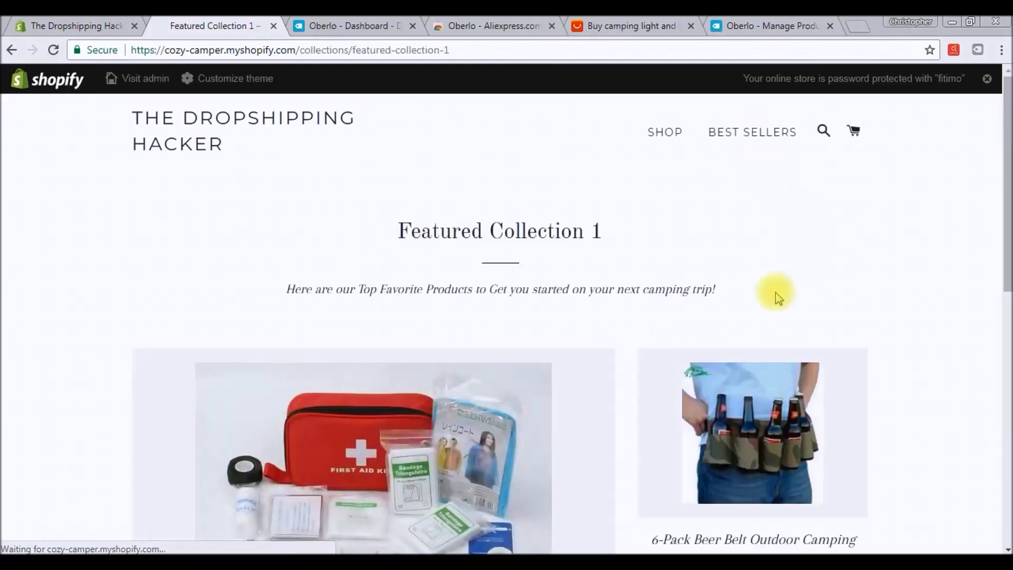
{"action": "scroll", "coordinate": [884, 319], "scroll_direction": "down", "scroll_amount": 5}
{"action": "scroll", "coordinate": [891, 318], "scroll_direction": "down", "scroll_amount": 3}
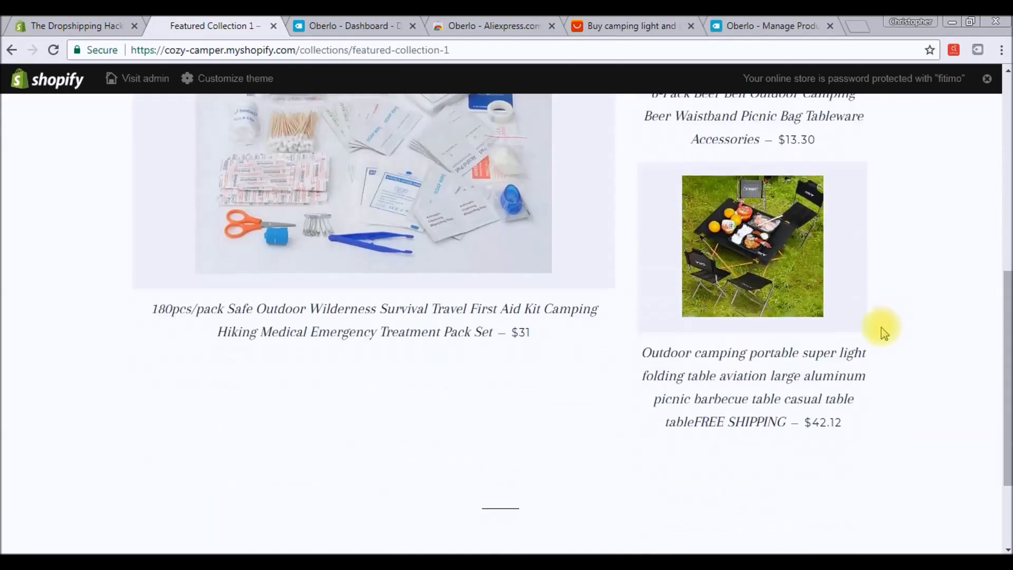
{"action": "left_click", "coordinate": [759, 320]}
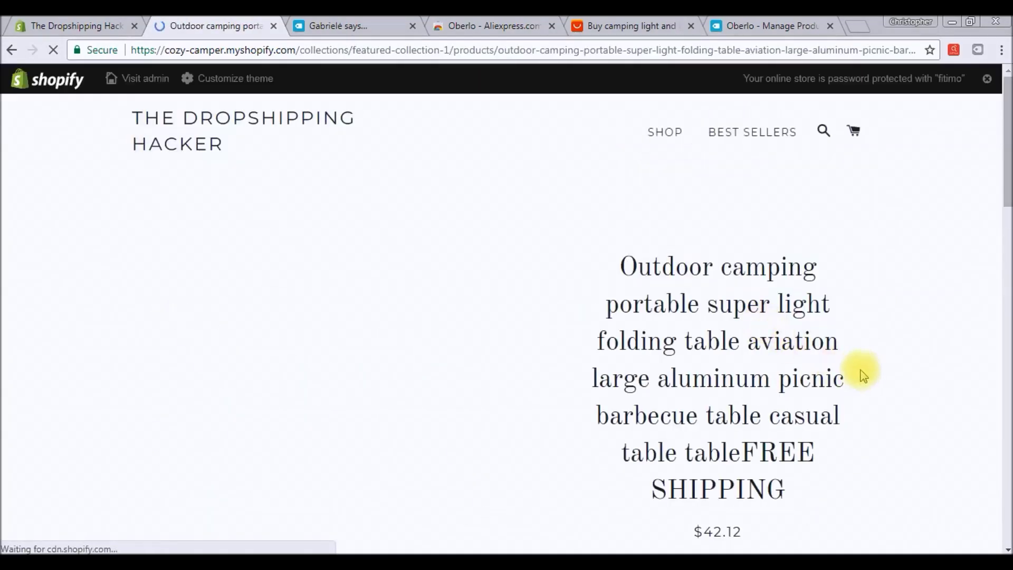
Step: Compare the L and S variants of the folding table, leave S selected and highlight the Color option label
{"action": "scroll", "coordinate": [893, 380], "scroll_direction": "down", "scroll_amount": 5}
{"action": "scroll", "coordinate": [897, 381], "scroll_direction": "up", "scroll_amount": 4}
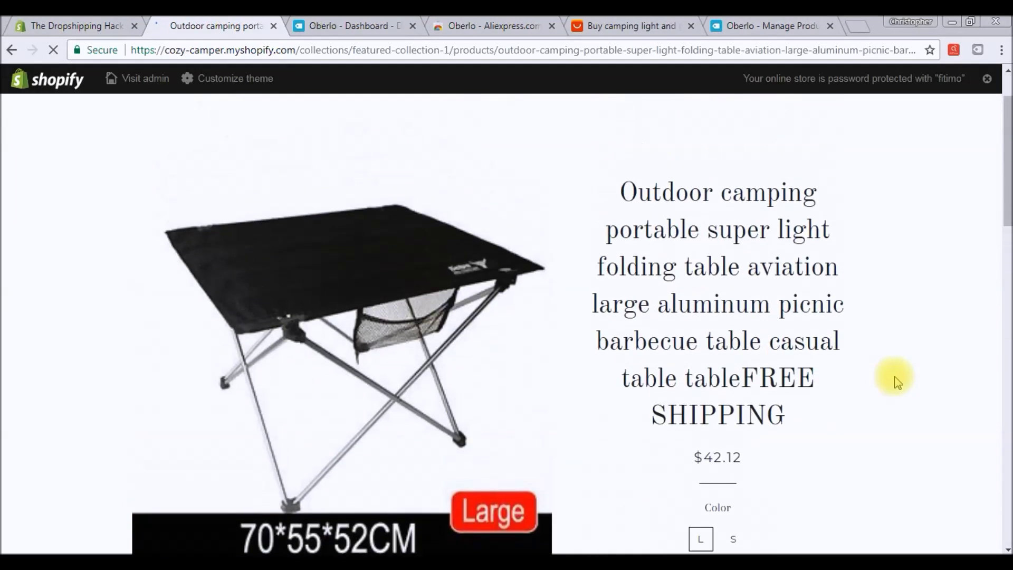
{"action": "left_click_drag", "start_coordinate": [1008, 190], "coordinate": [1008, 214]}
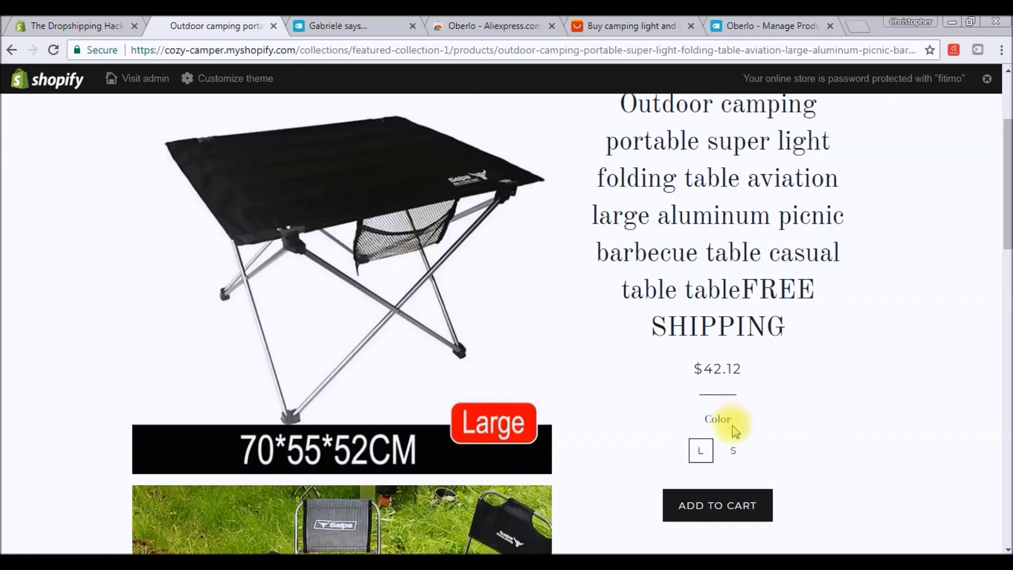
{"action": "left_click", "coordinate": [731, 449]}
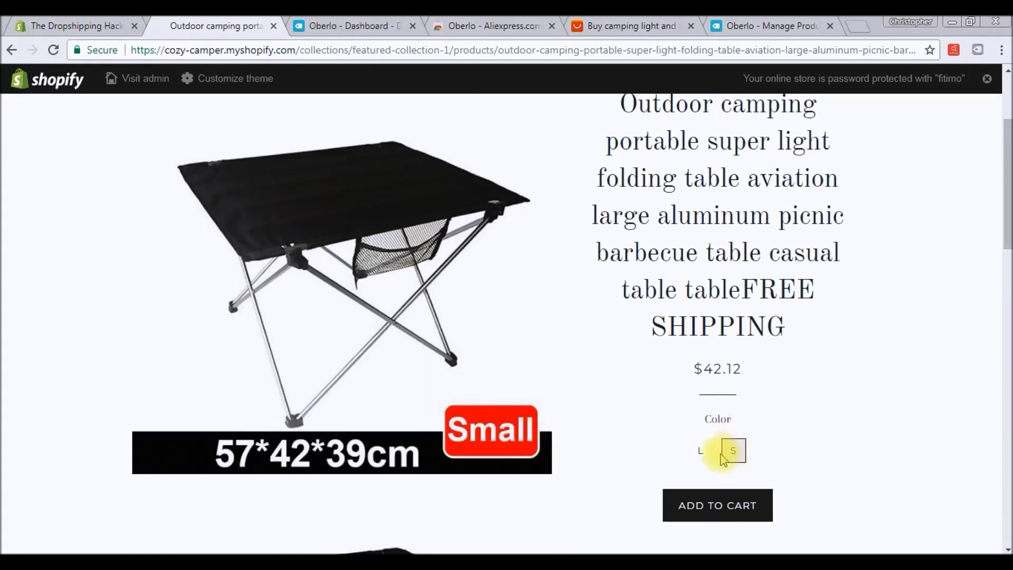
{"action": "left_click", "coordinate": [701, 452]}
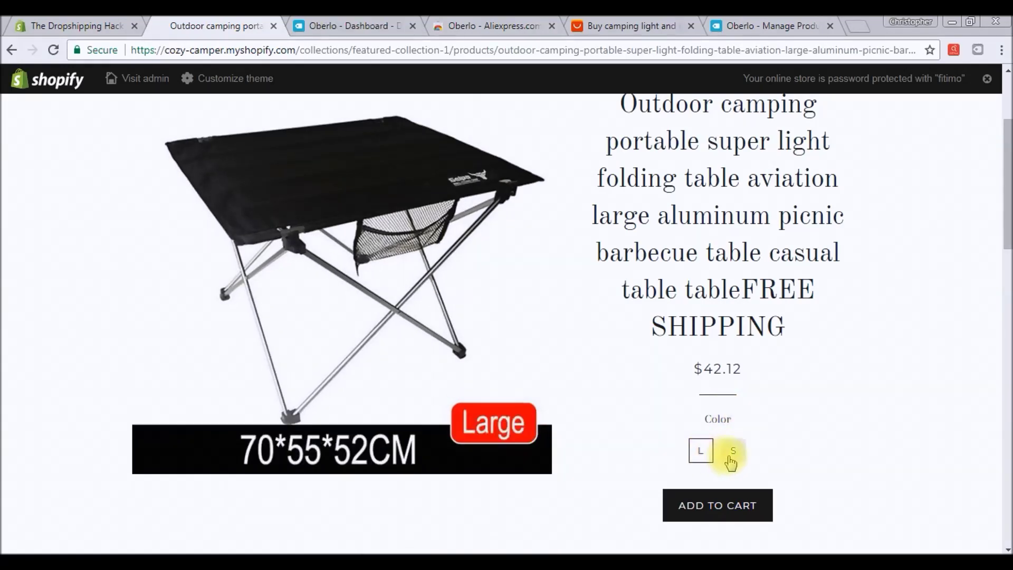
{"action": "left_click", "coordinate": [732, 453]}
{"action": "double_click", "coordinate": [717, 419]}
Step: Review the folding table's specifications and highlight its price on the product page
{"action": "left_click_drag", "start_coordinate": [1007, 210], "coordinate": [1006, 198]}
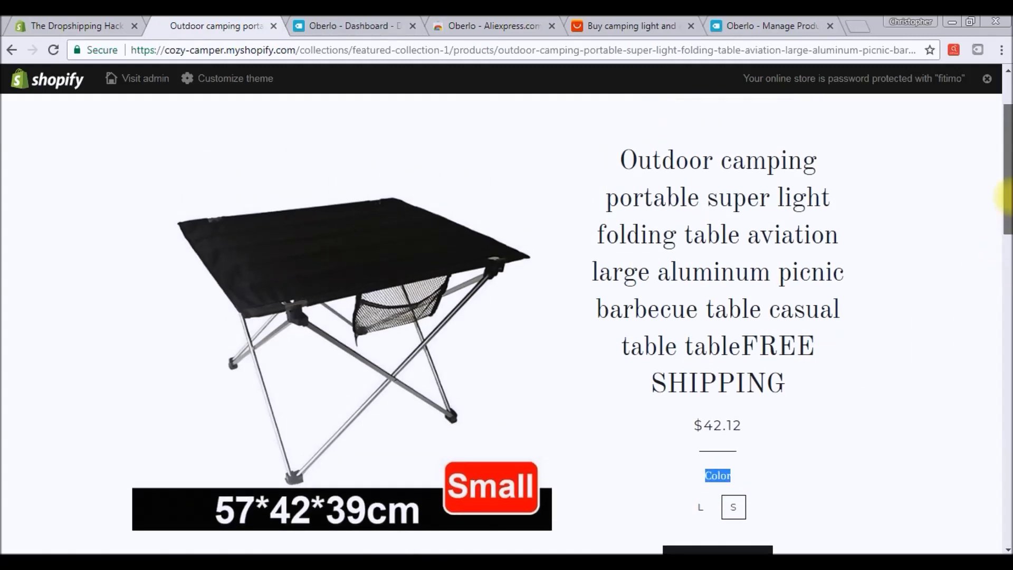
{"action": "left_click_drag", "start_coordinate": [1006, 195], "coordinate": [1001, 298]}
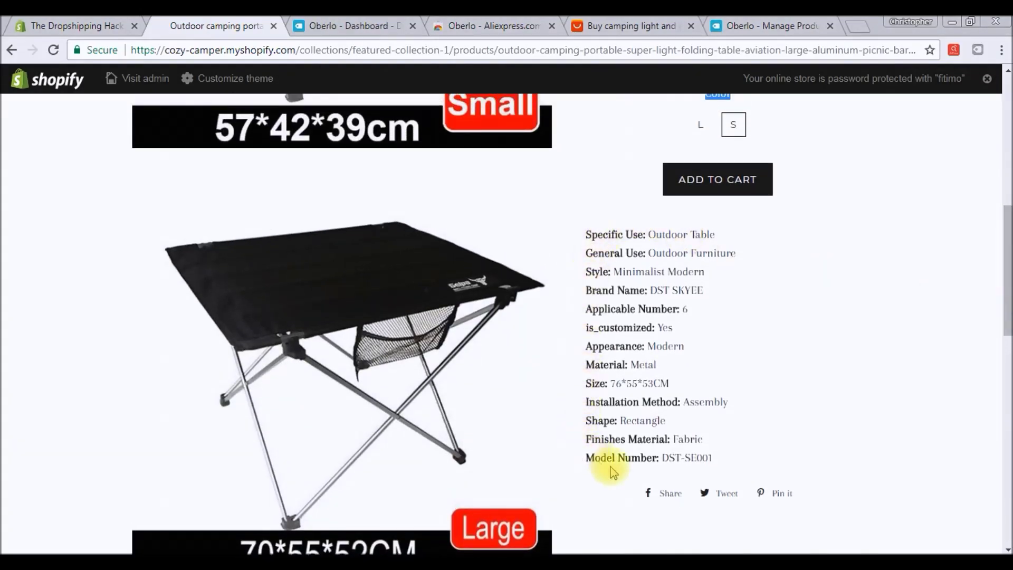
{"action": "left_click_drag", "start_coordinate": [1006, 317], "coordinate": [1007, 221]}
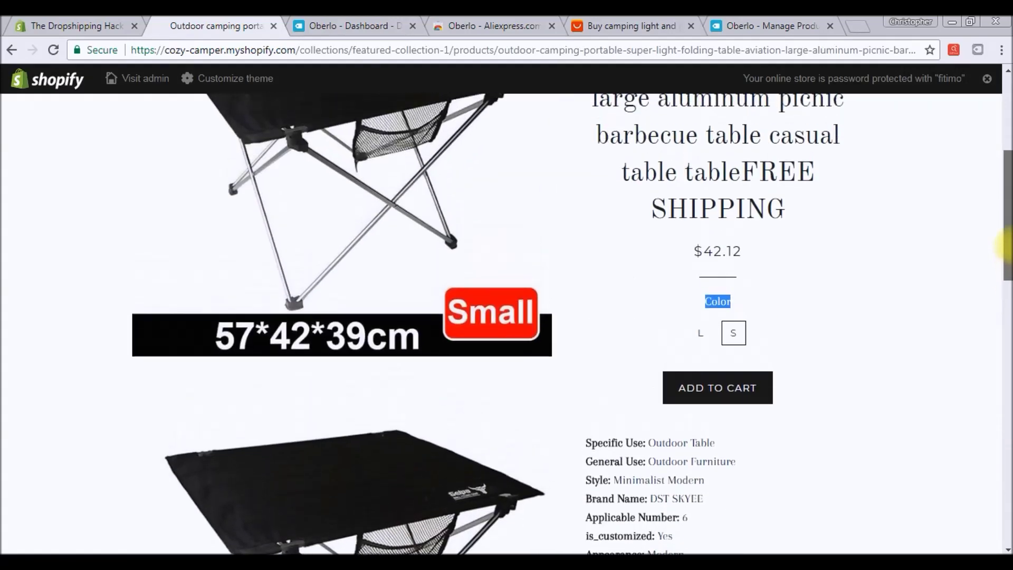
{"action": "left_click_drag", "start_coordinate": [744, 252], "coordinate": [695, 251]}
{"action": "left_click_drag", "start_coordinate": [1002, 210], "coordinate": [1002, 137]}
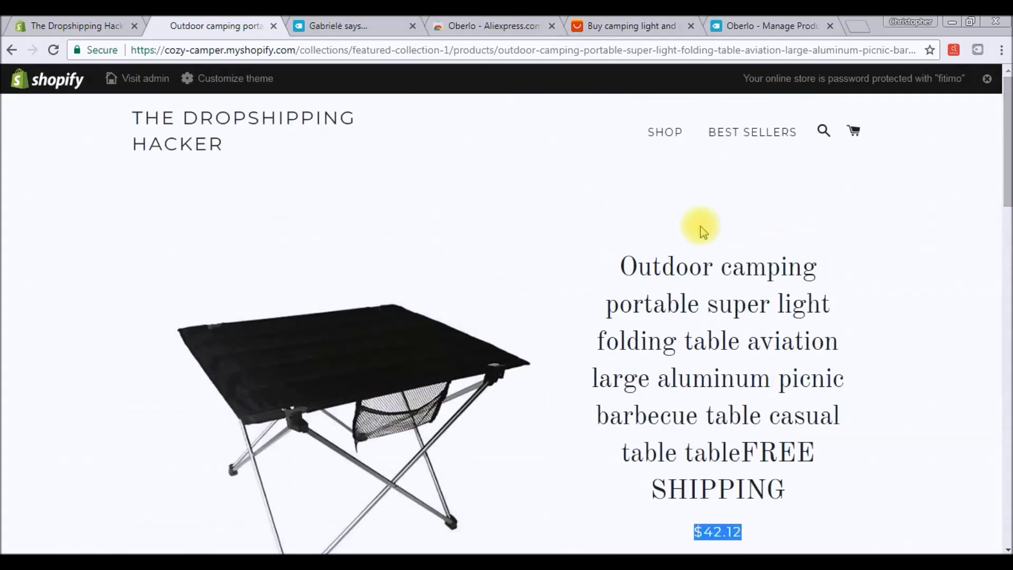
Step: Return to the Shopify admin product list and select the ice crampon product to view its available bulk actions
{"action": "left_click", "coordinate": [38, 86]}
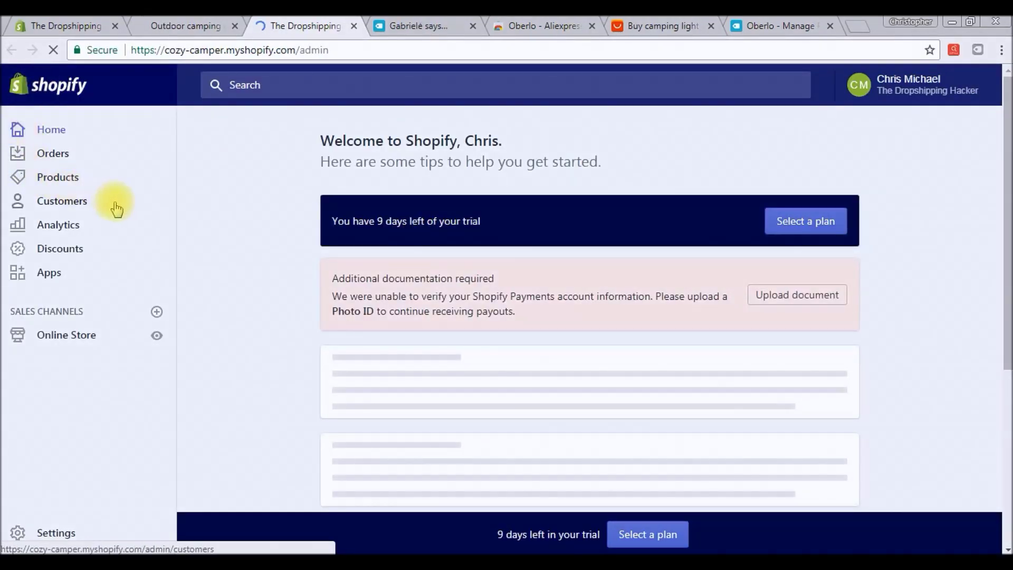
{"action": "left_click", "coordinate": [58, 178]}
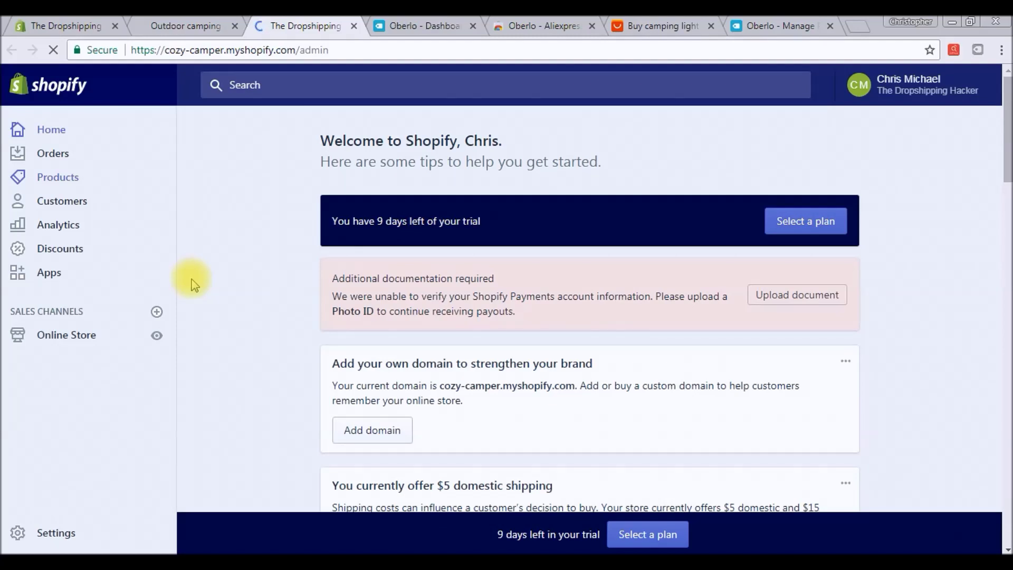
{"action": "scroll", "coordinate": [195, 285], "scroll_direction": "down", "scroll_amount": 1}
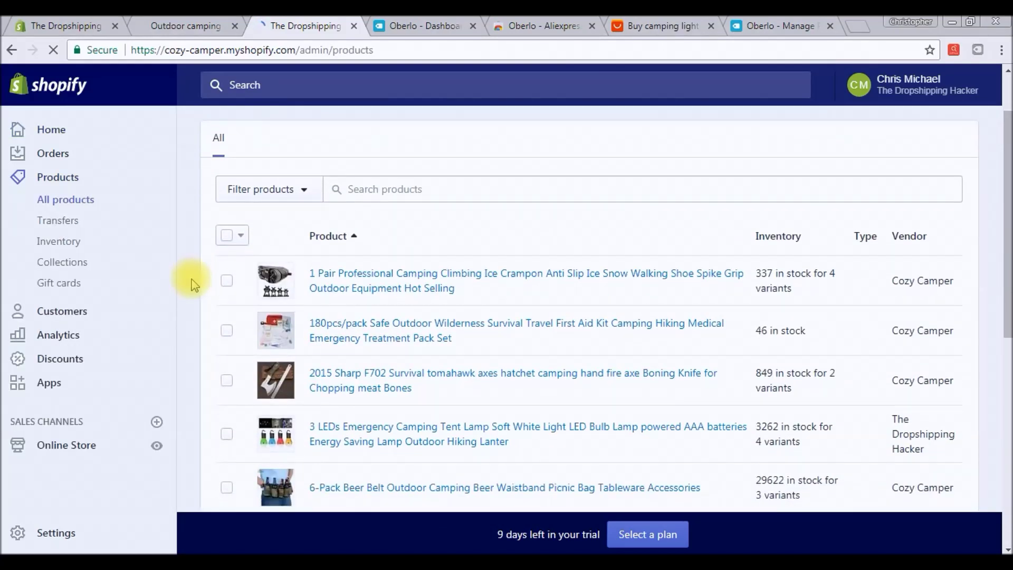
{"action": "left_click", "coordinate": [227, 280]}
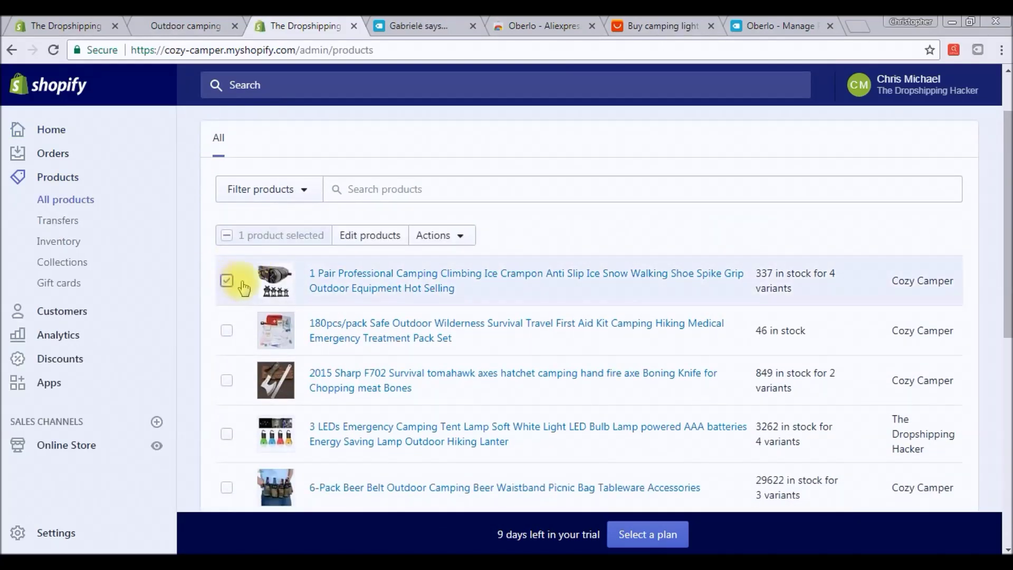
{"action": "left_click", "coordinate": [436, 236]}
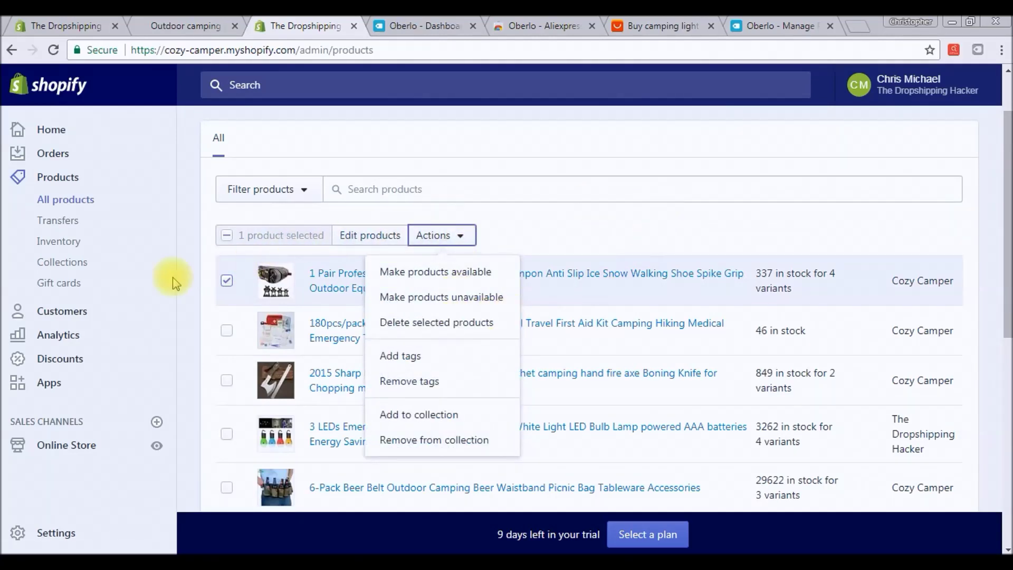
Step: Open the product inventory and examine the SKUs, sold-out settings and quantities of the variants
{"action": "left_click", "coordinate": [67, 252]}
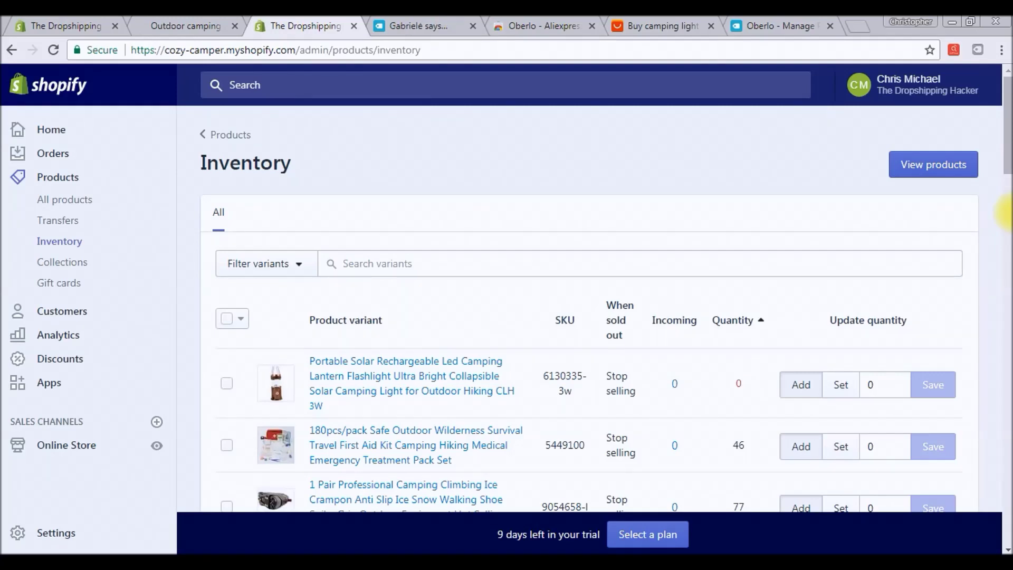
{"action": "left_click_drag", "start_coordinate": [1007, 150], "coordinate": [1007, 153]}
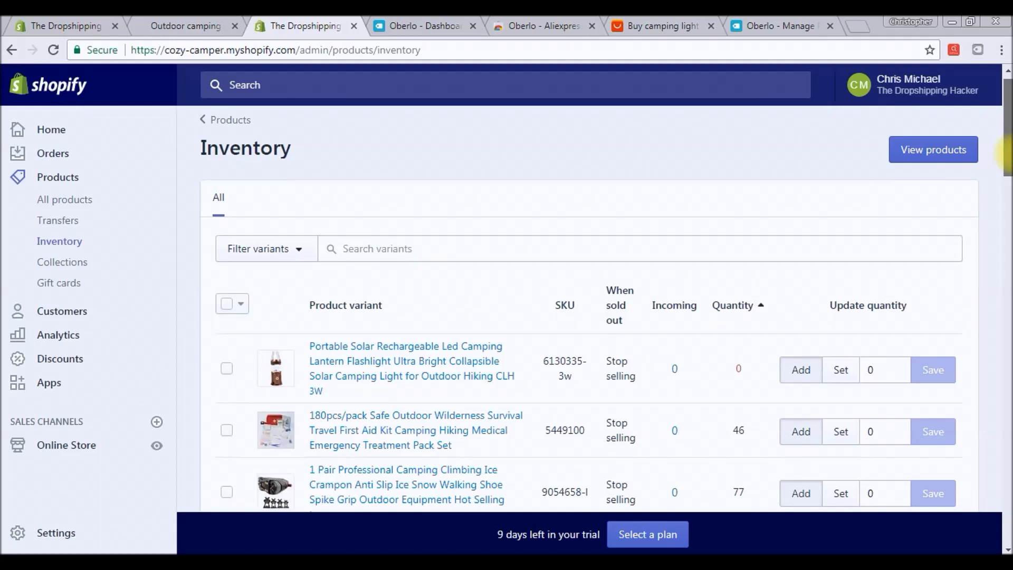
{"action": "left_click_drag", "start_coordinate": [1006, 153], "coordinate": [1007, 165]}
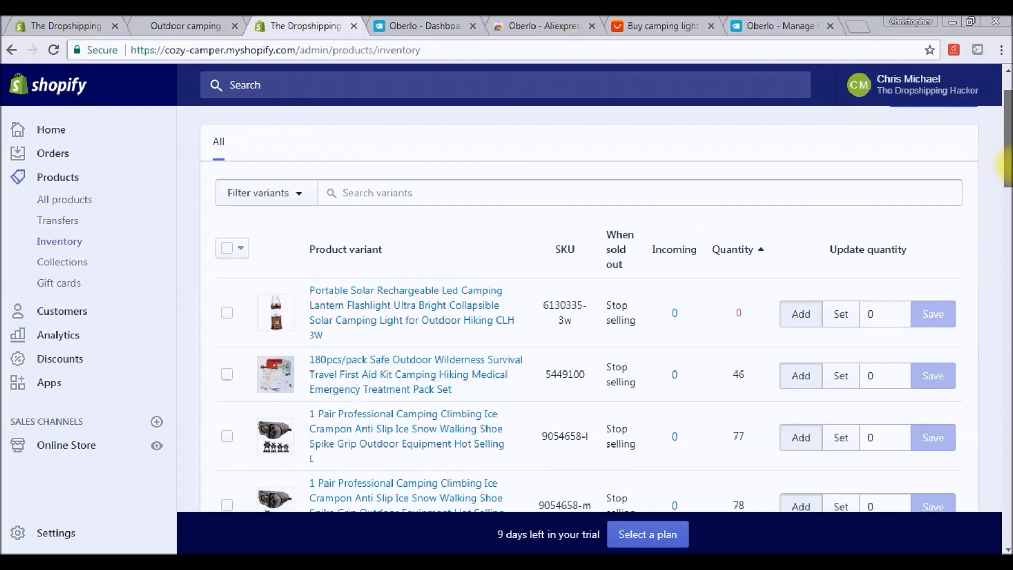
{"action": "left_click_drag", "start_coordinate": [1007, 165], "coordinate": [1007, 175]}
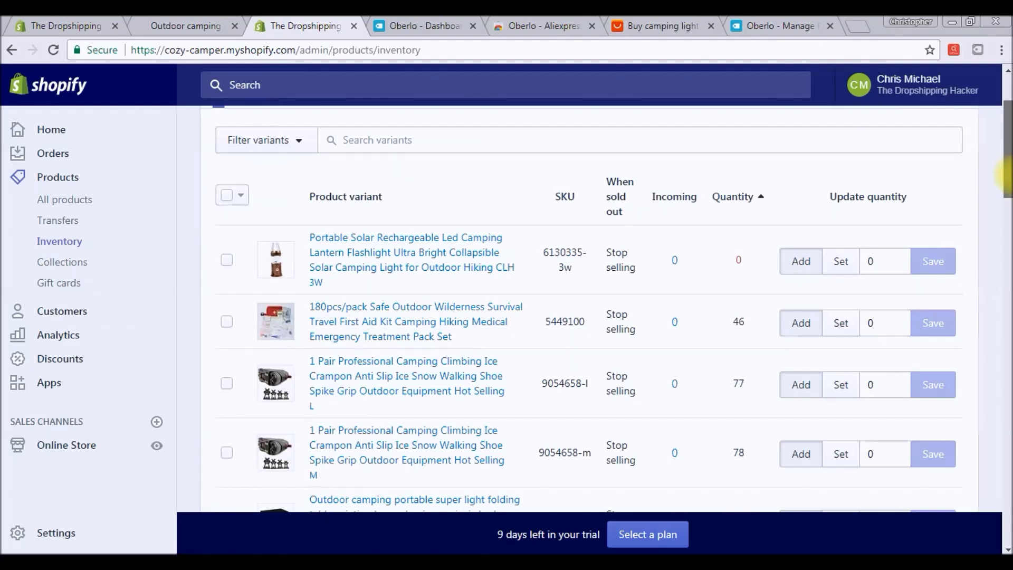
{"action": "left_click_drag", "start_coordinate": [1006, 176], "coordinate": [1006, 178]}
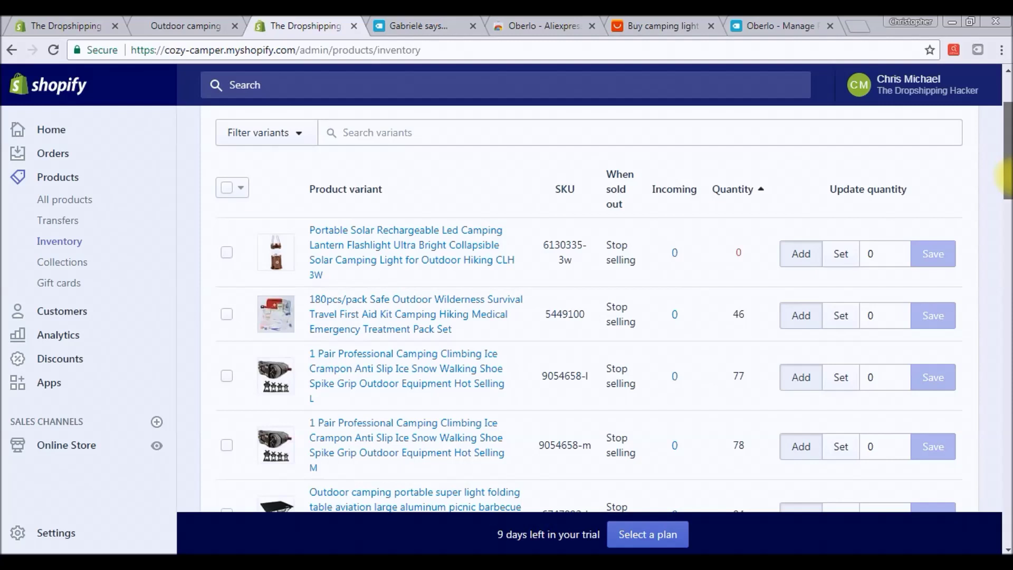
{"action": "left_click_drag", "start_coordinate": [1006, 176], "coordinate": [1006, 182]}
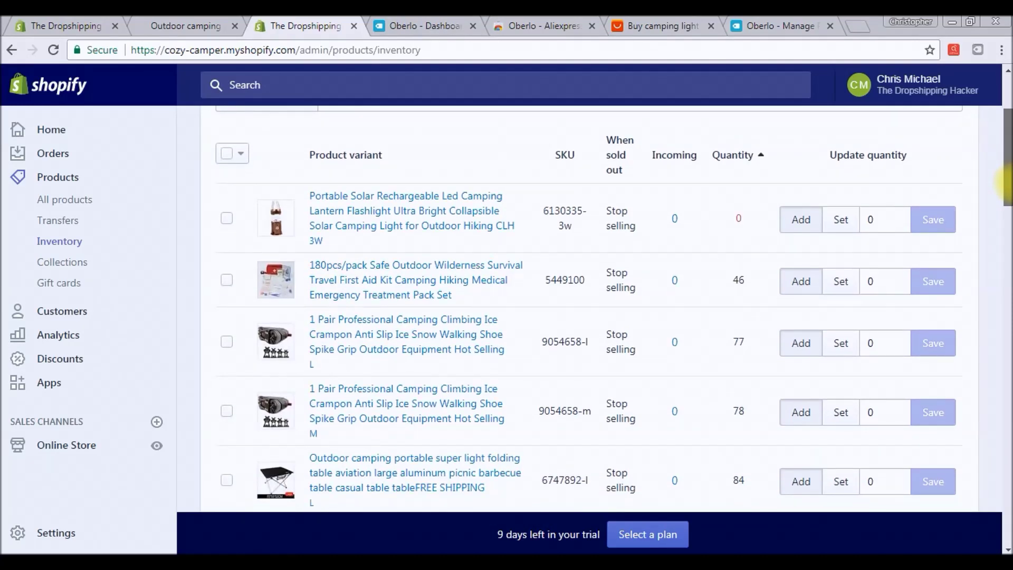
{"action": "left_click_drag", "start_coordinate": [1006, 182], "coordinate": [1007, 186]}
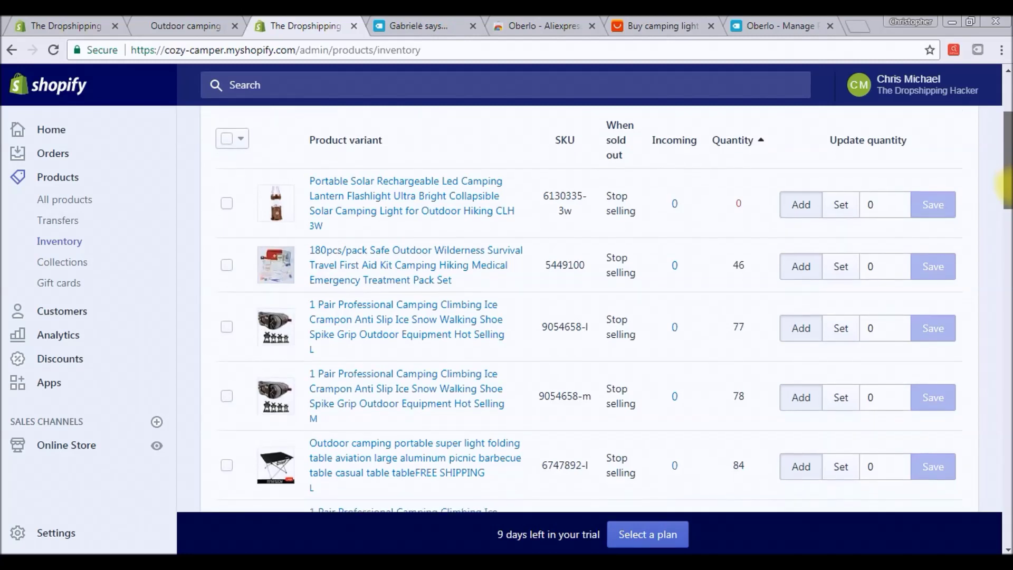